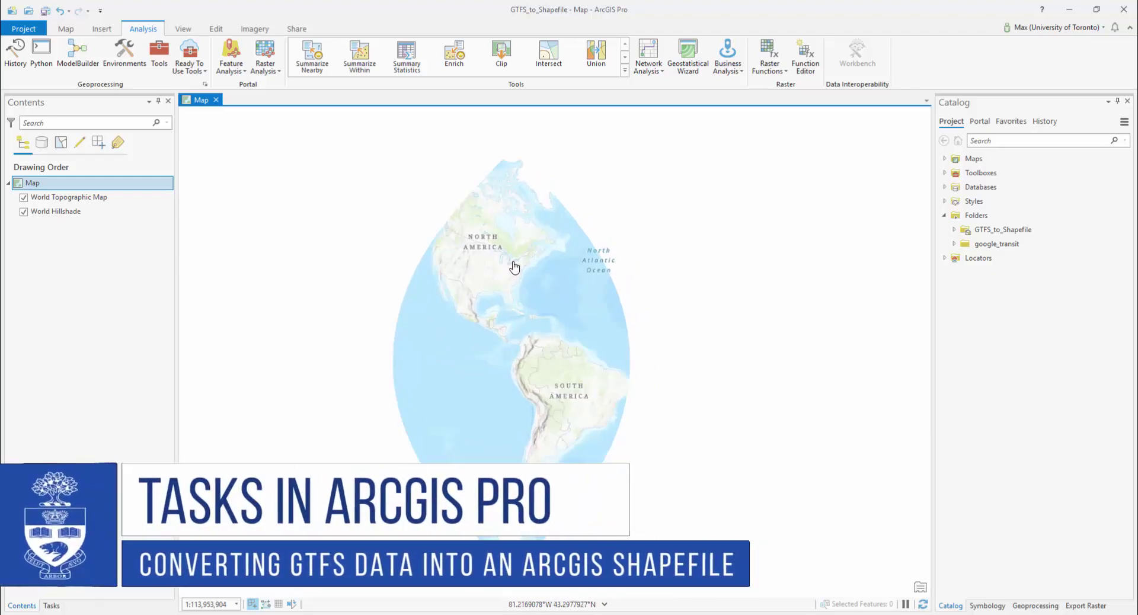
Zoom the map from the world view into the Toronto and Lake Ontario area
scroll(514, 265, "up", 5)
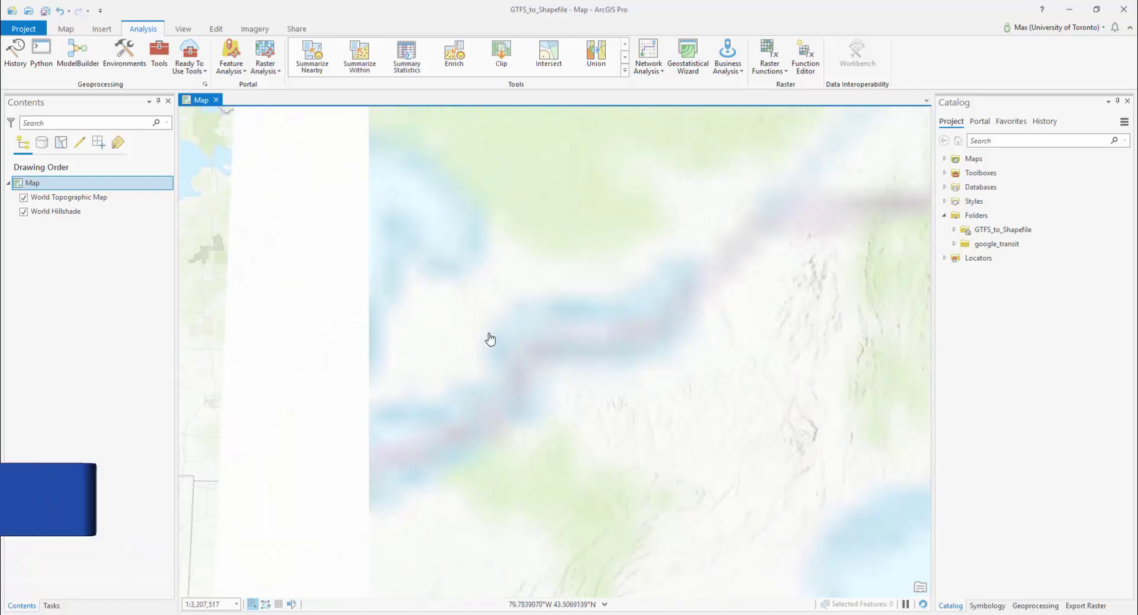
scroll(501, 321, "up", 3)
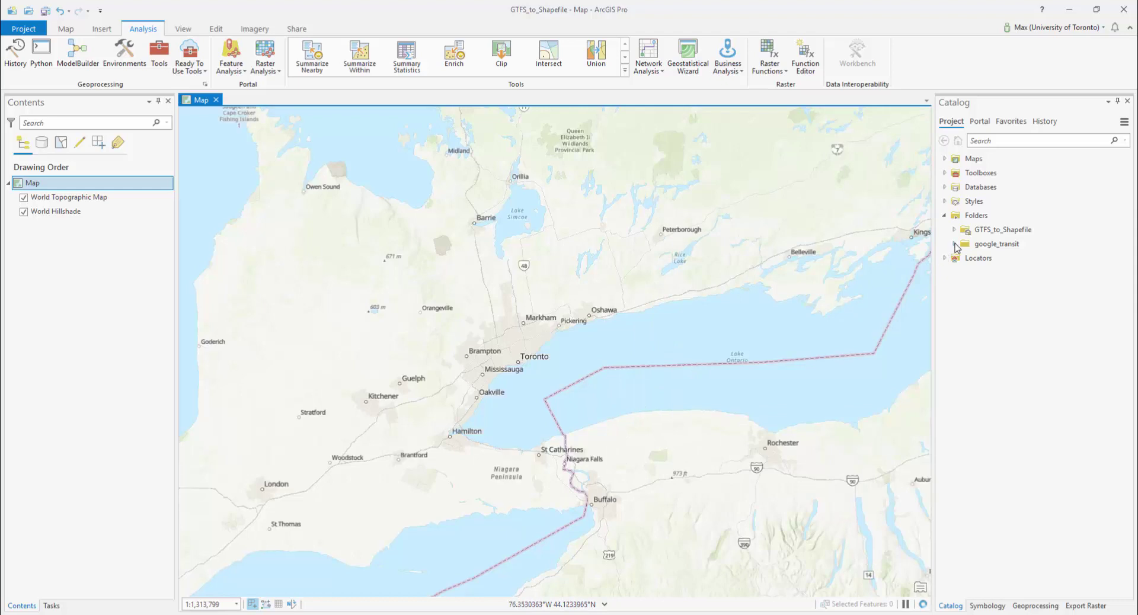
Expand the google_transit folder and add trips.txt to the map as a standalone table
double_click(997, 244)
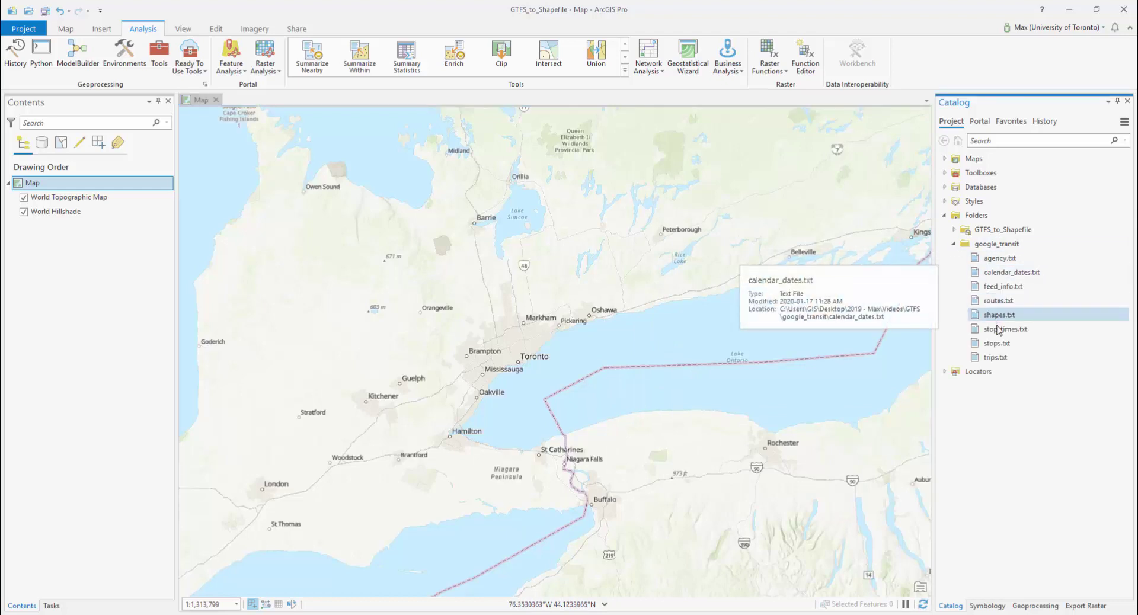
left_click_drag(986, 357, 979, 360)
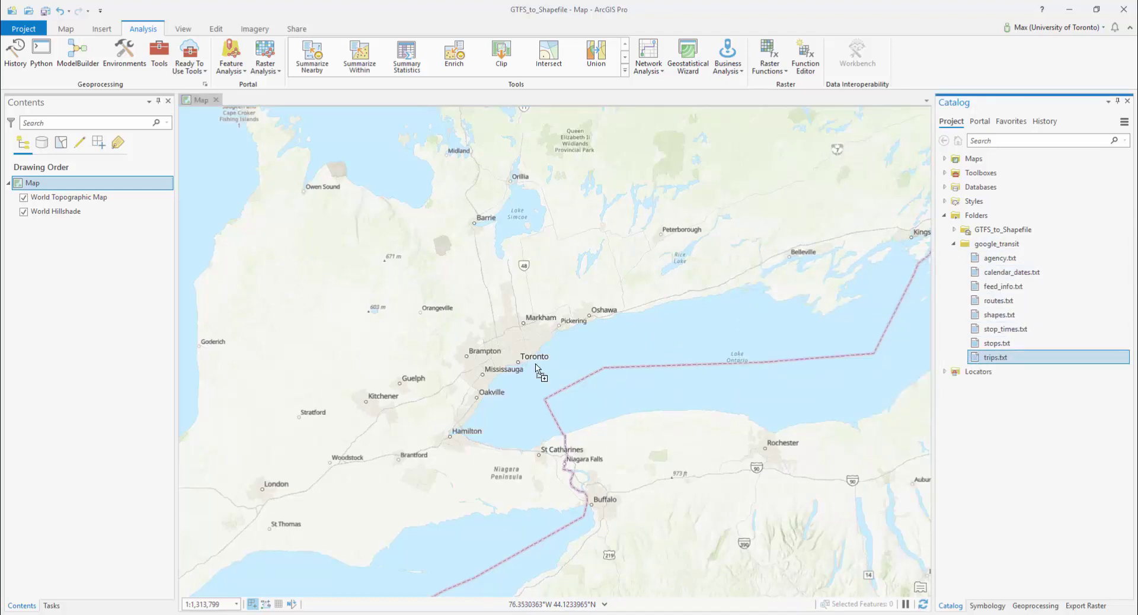
left_click_drag(166, 327, 114, 305)
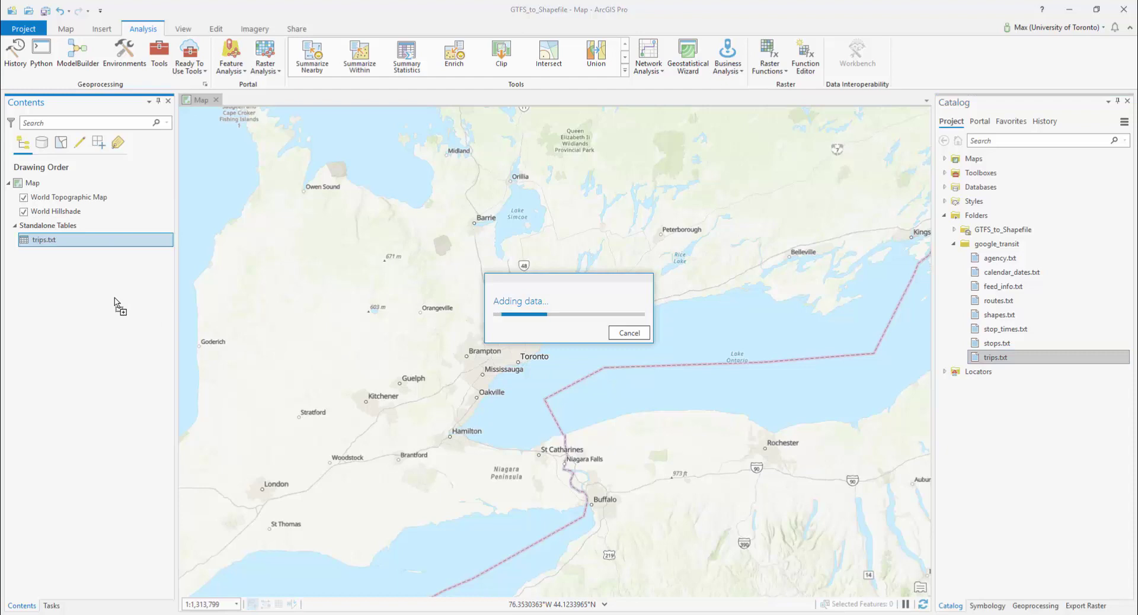
Preview the trips.txt table's 2,000 trip records, then remove it from the map
right_click(67, 241)
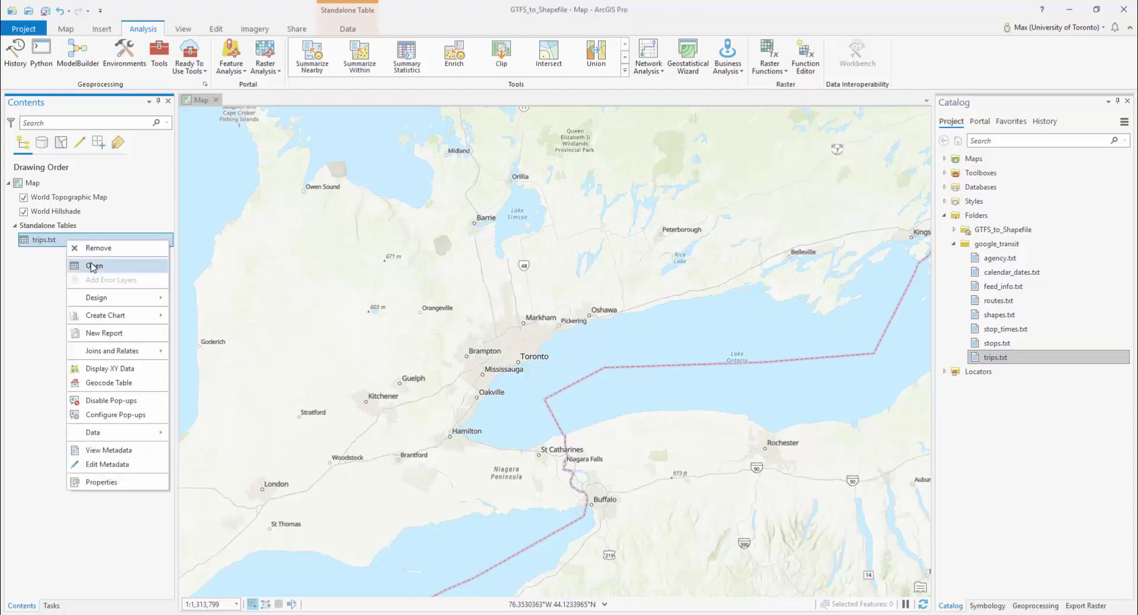
left_click(90, 265)
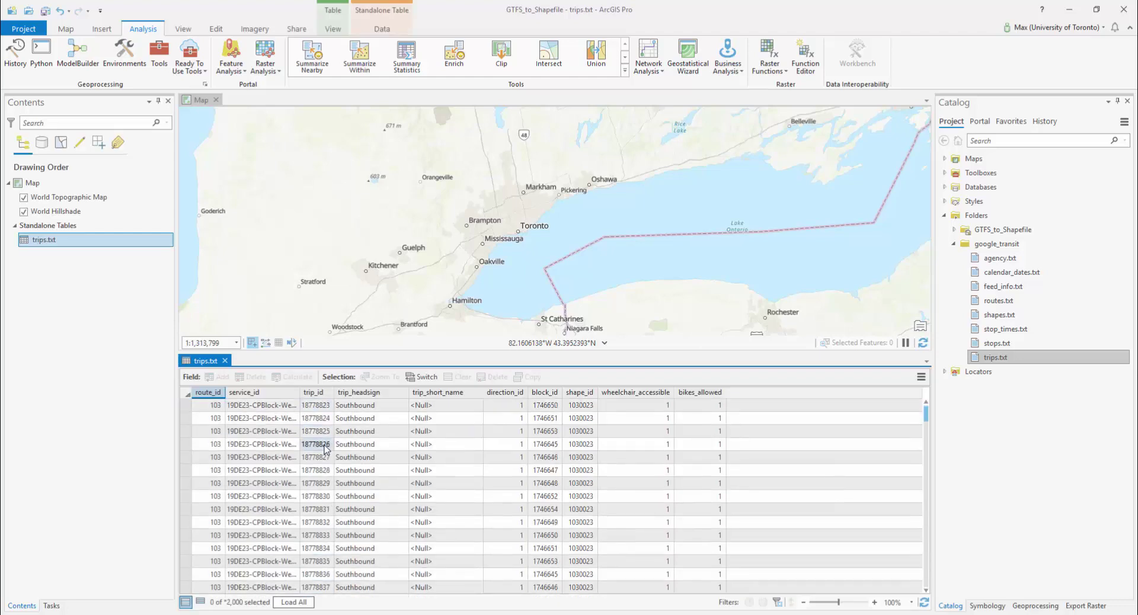
right_click(73, 243)
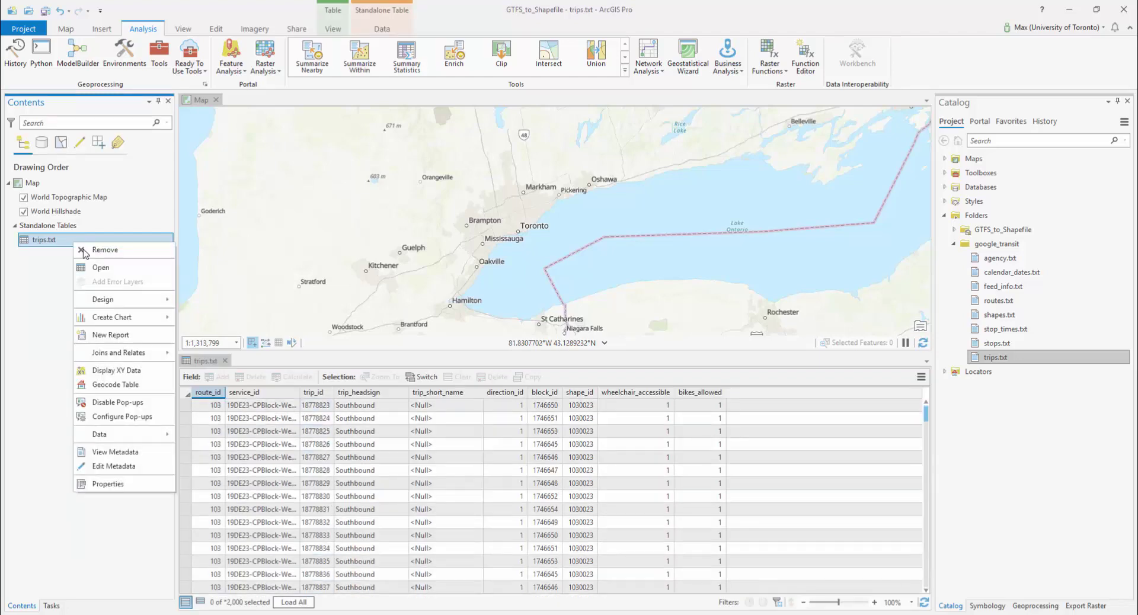
left_click(95, 249)
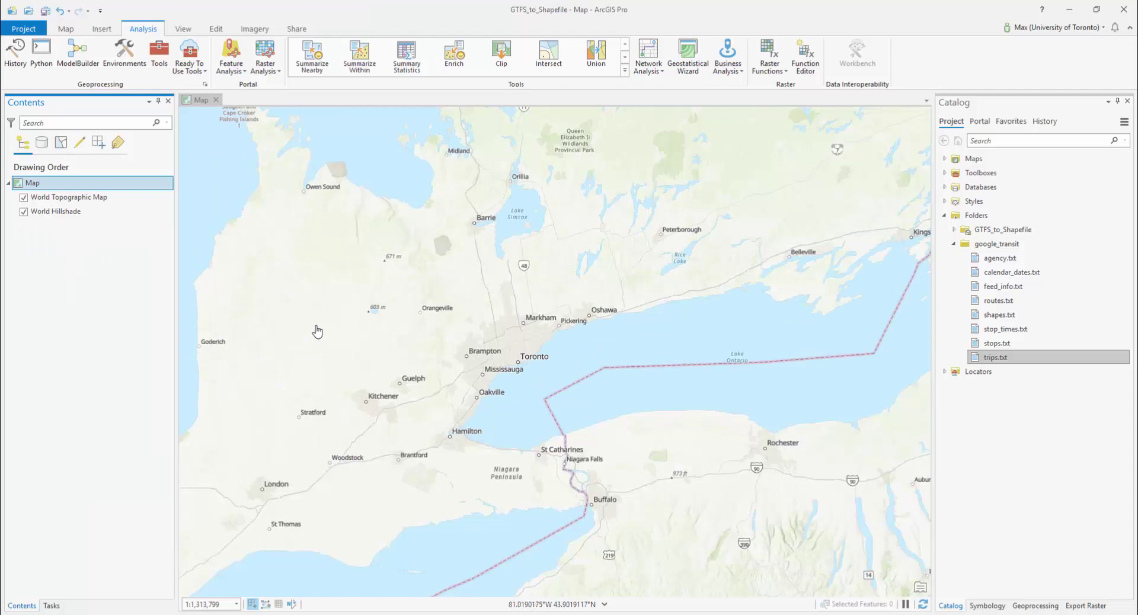
Select trips.txt, routes.txt and shapes.txt in Catalog and add them as standalone tables
scroll(469, 374, "up", 4)
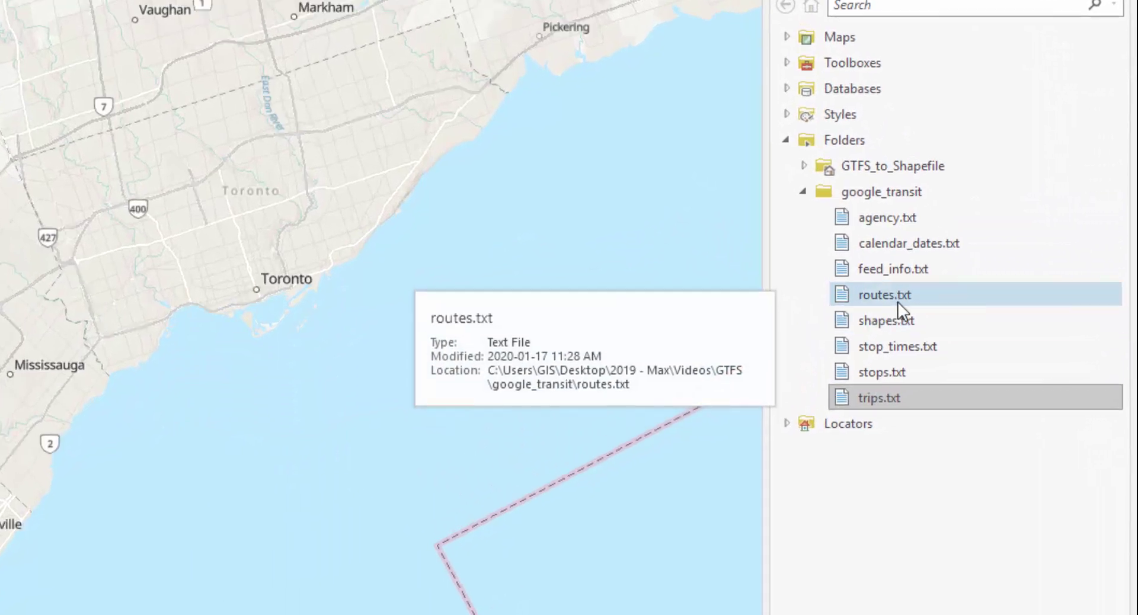
left_click(906, 297, "ctrl")
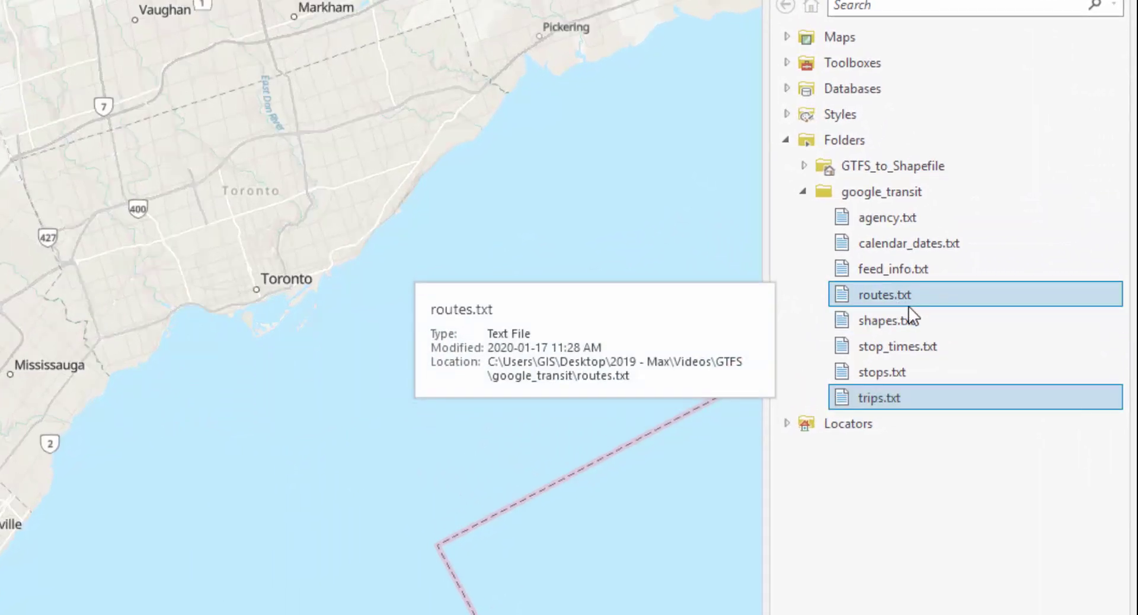
left_click(910, 317, "ctrl")
left_click_drag(919, 397, 246, 285)
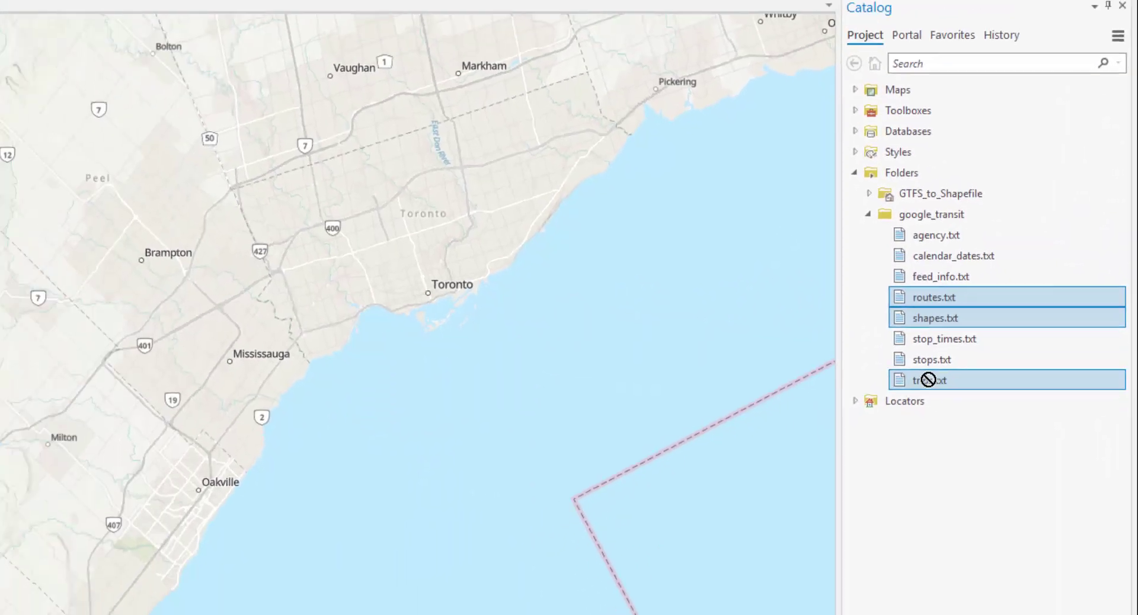
left_click_drag(133, 284, 133, 284)
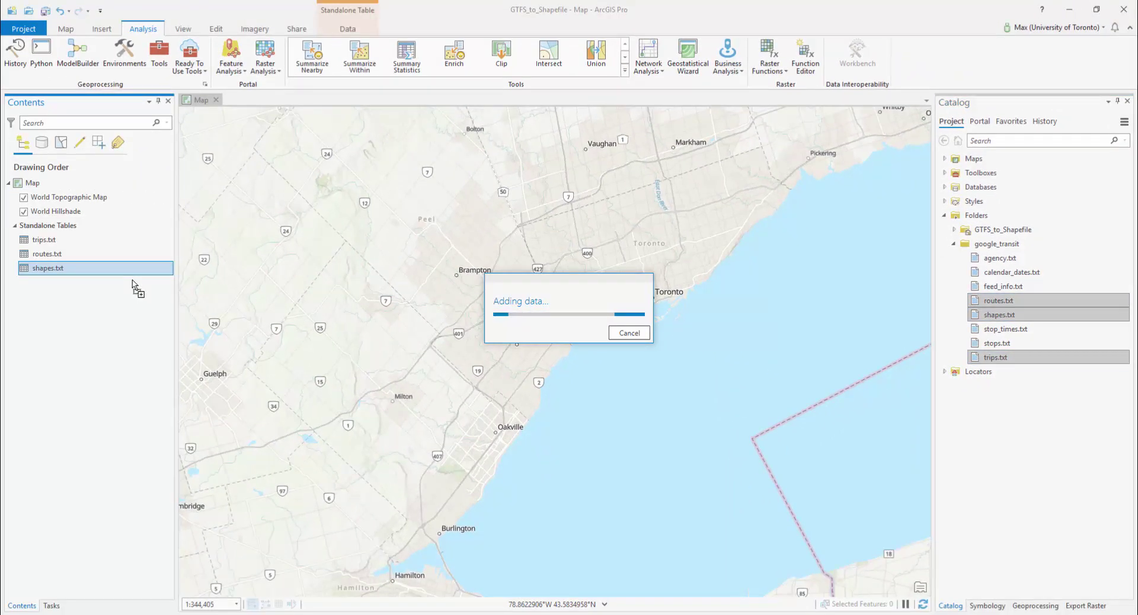
right_click(55, 272)
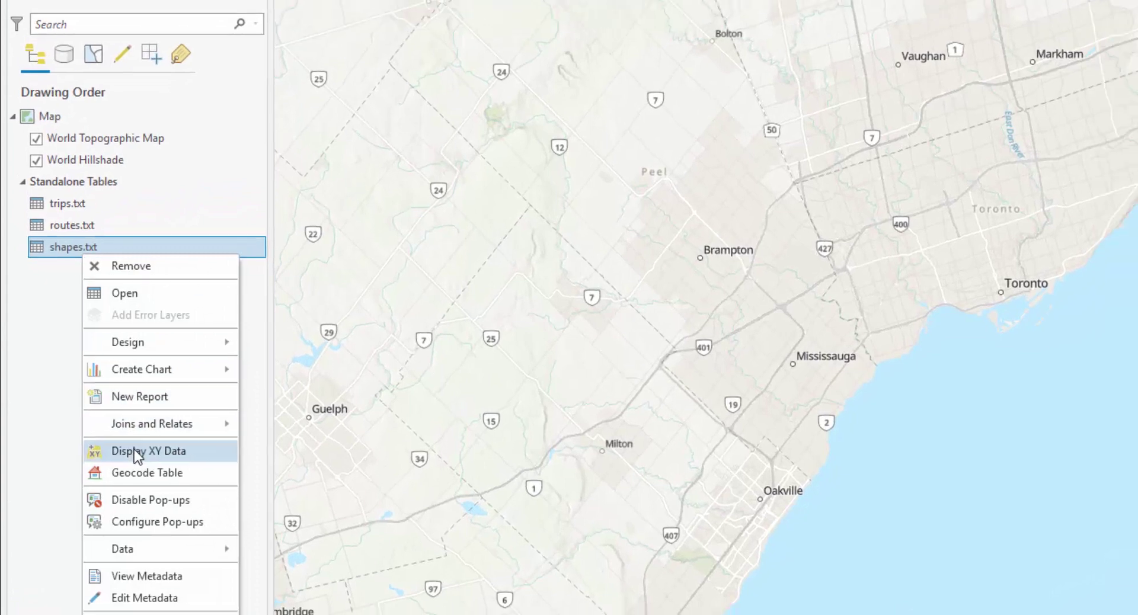
Make points from the shapes.txt coordinates and export them as the shapes feature class
left_click(134, 450)
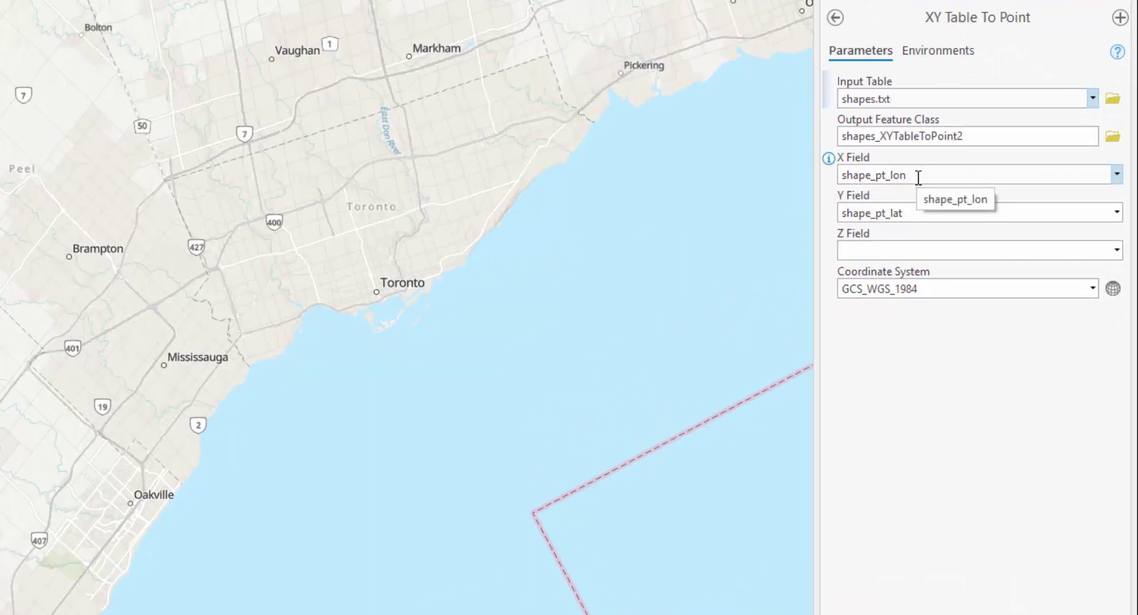
left_click(1104, 553)
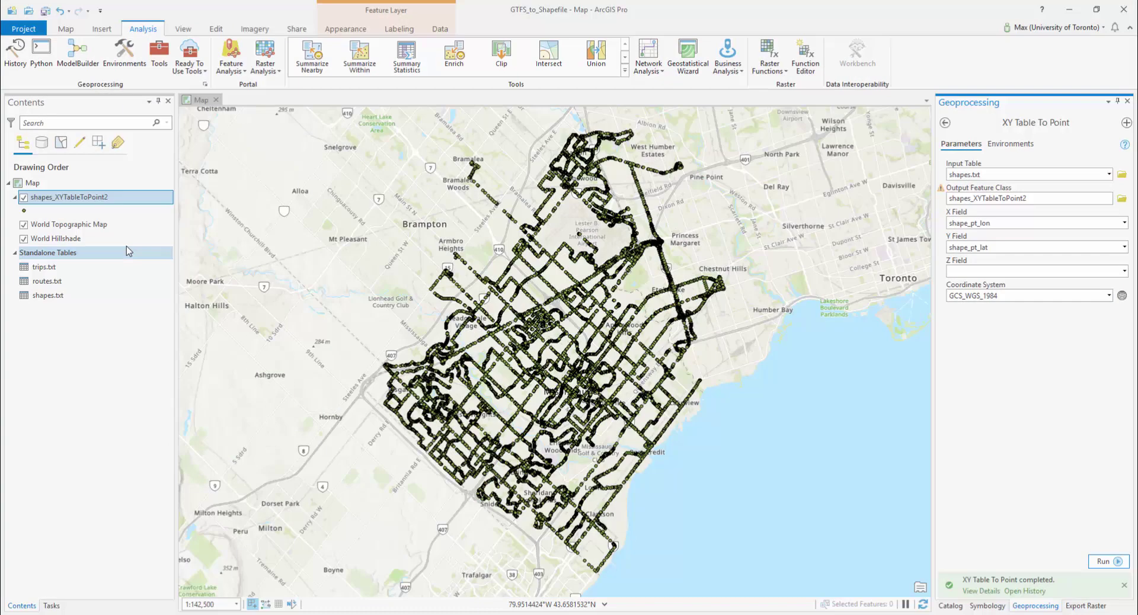
right_click(89, 199)
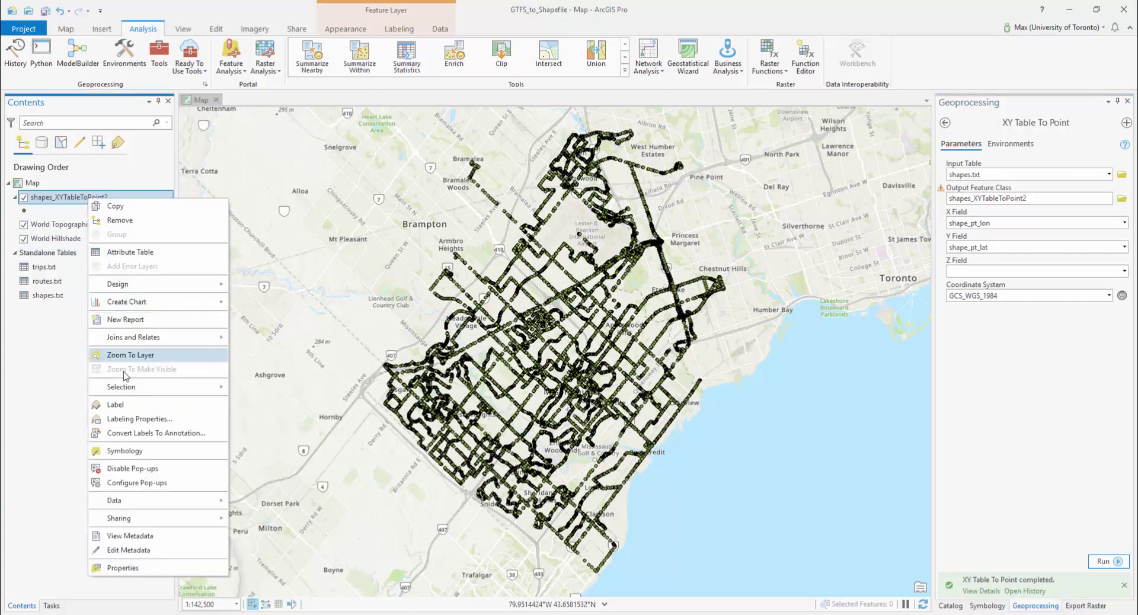
mouse_move(132, 503)
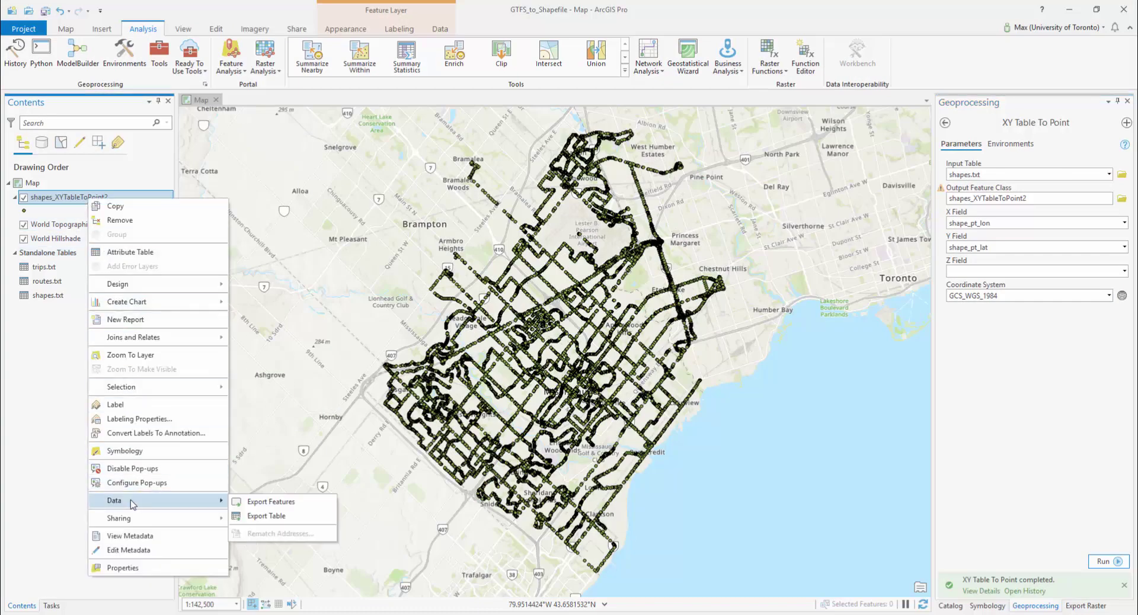
left_click(254, 504)
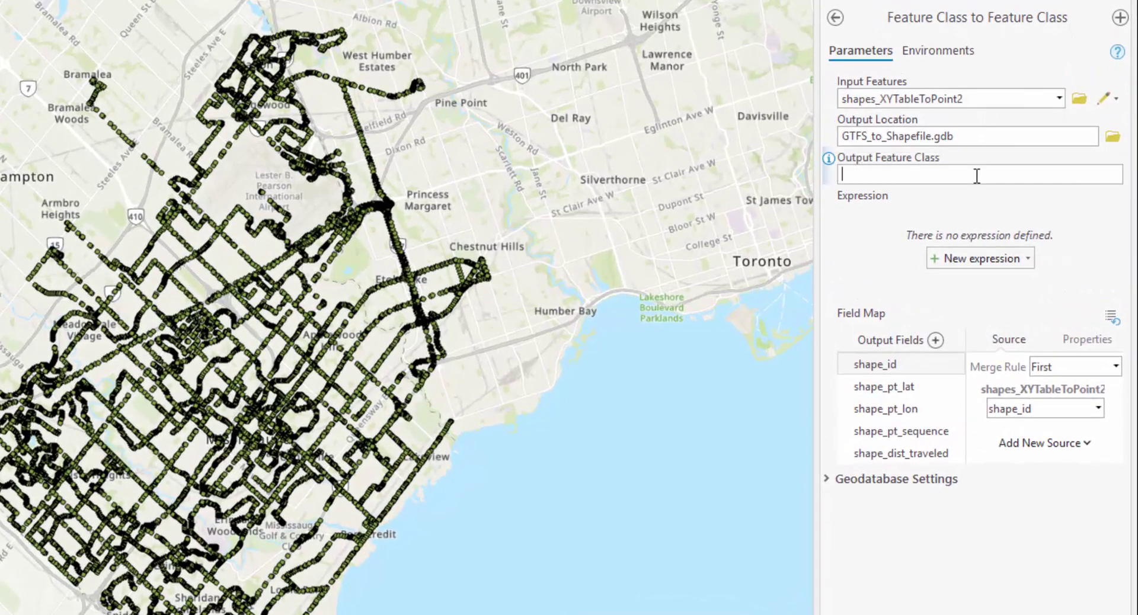
left_click(977, 175)
type("shapes")
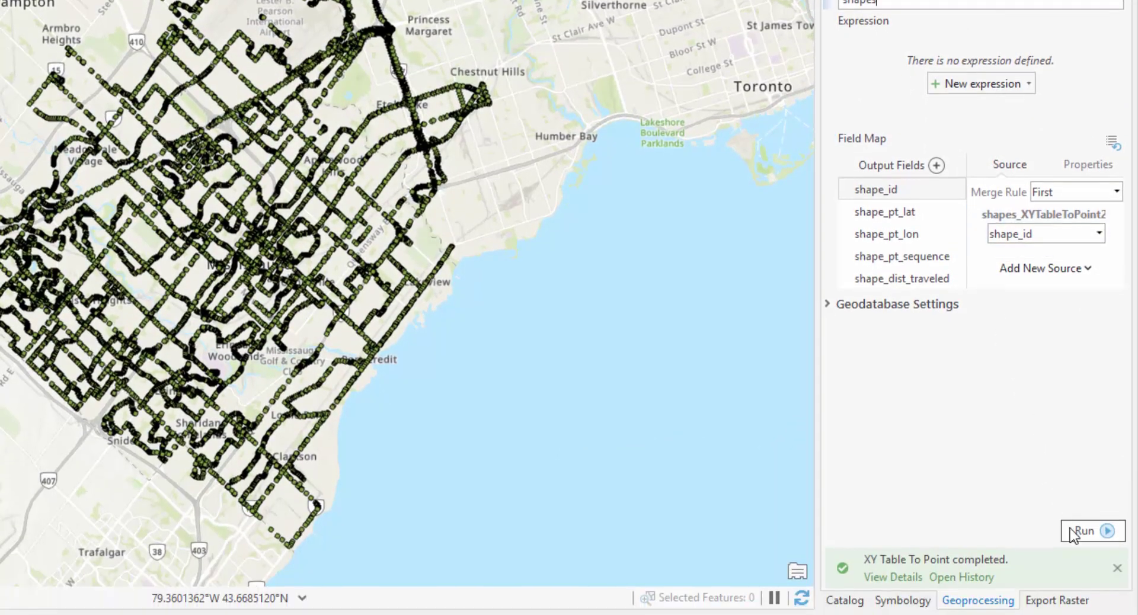
left_click(1075, 536)
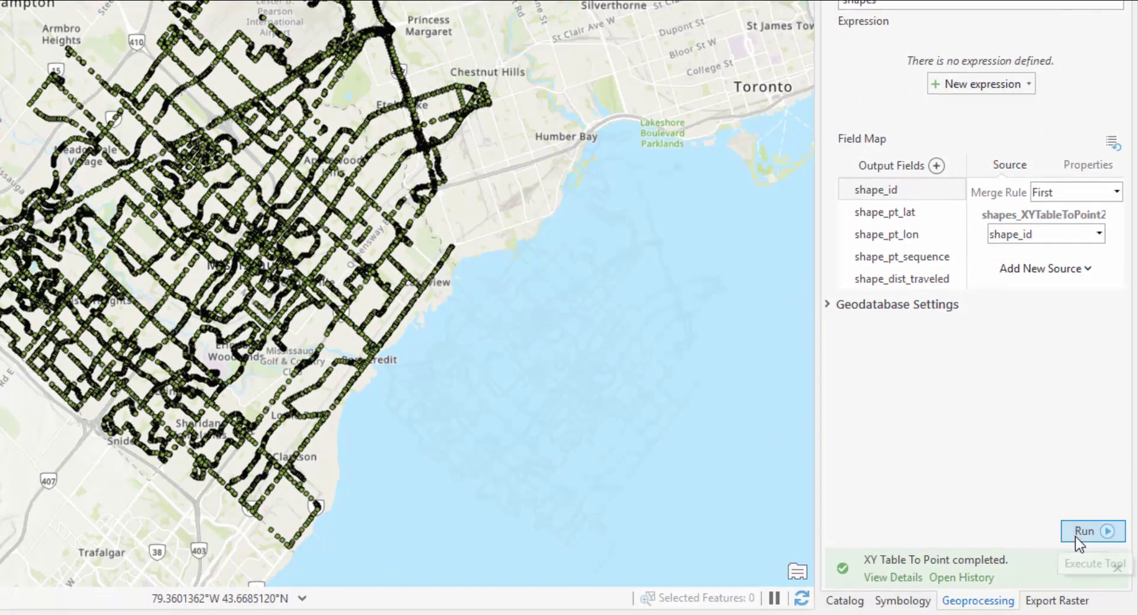
Set up Points To Line with shapes as input and shapes_Polyline as the output
left_click(158, 50)
type("table to f")
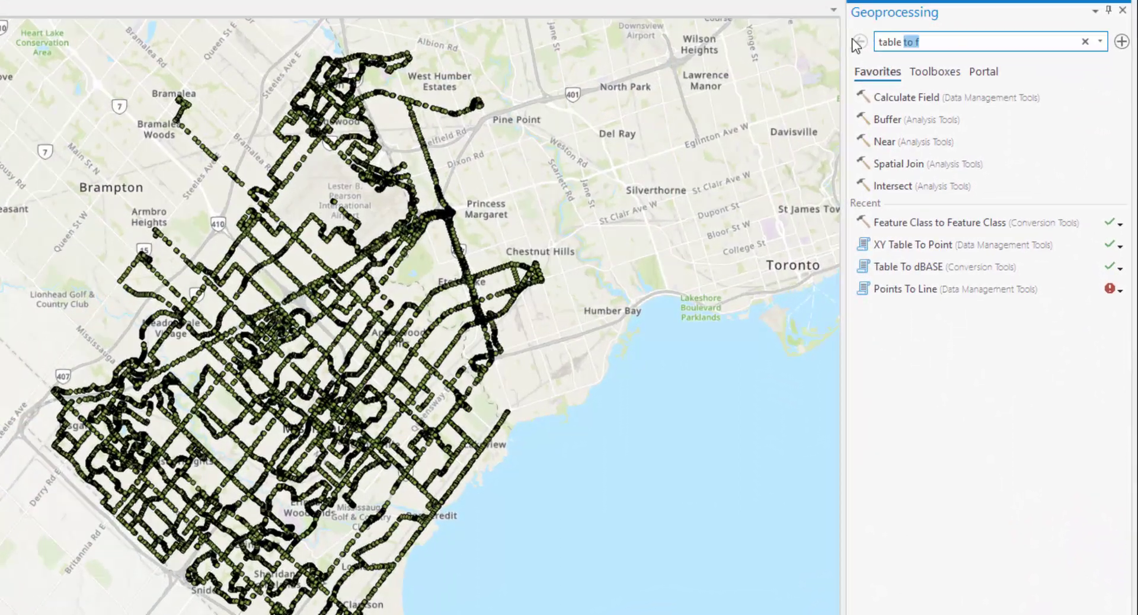
key("ctrl+a")
type("points")
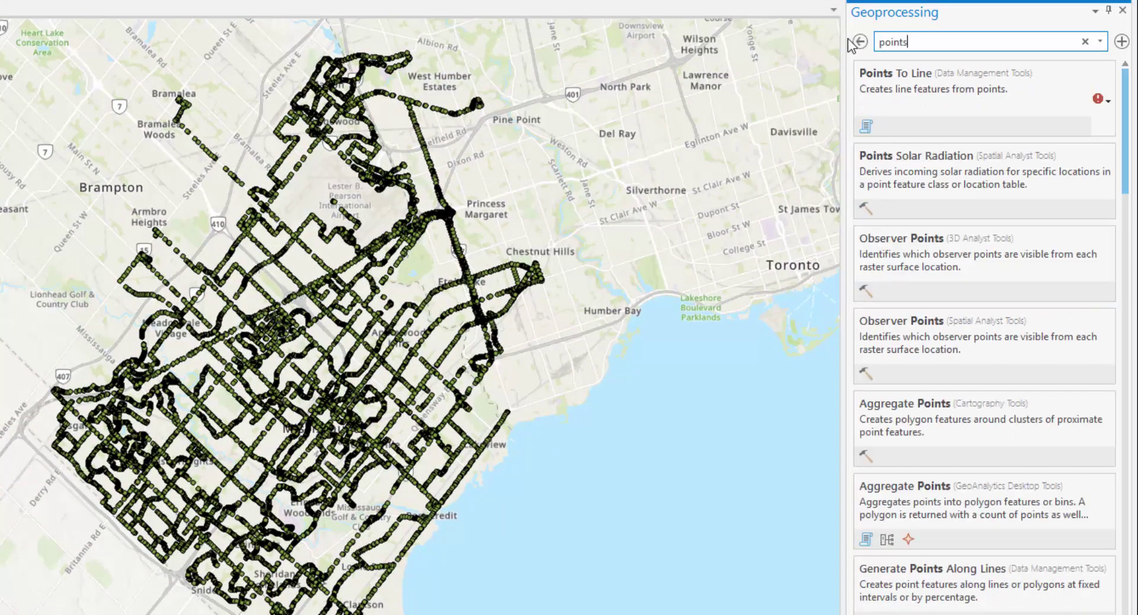
left_click(911, 110)
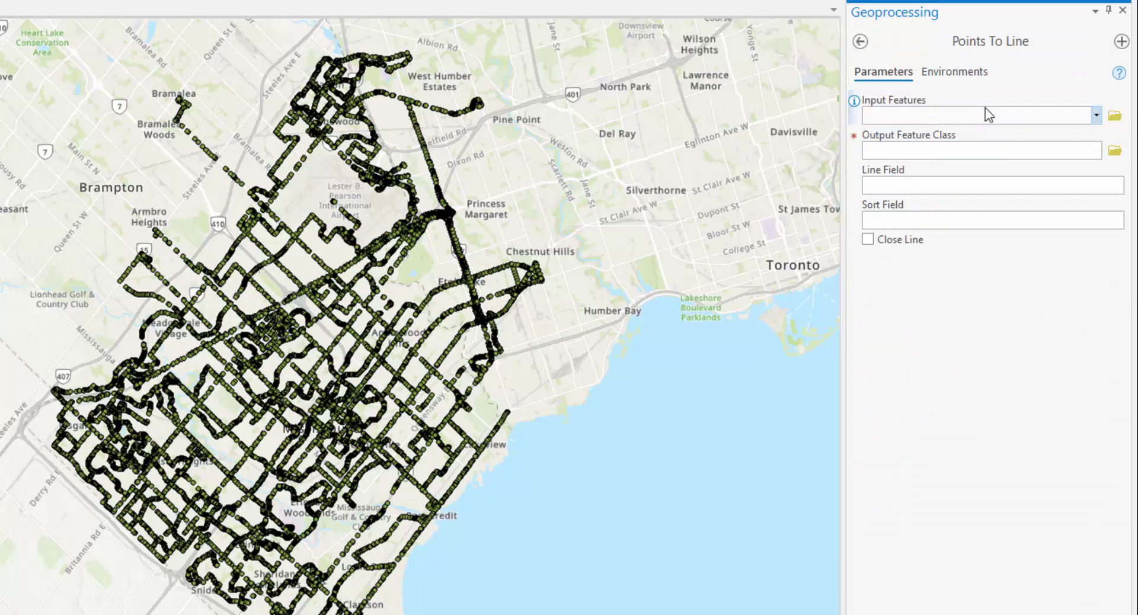
left_click(1097, 116)
left_click(944, 140)
left_click_drag(945, 150, 919, 148)
double_click(1015, 151)
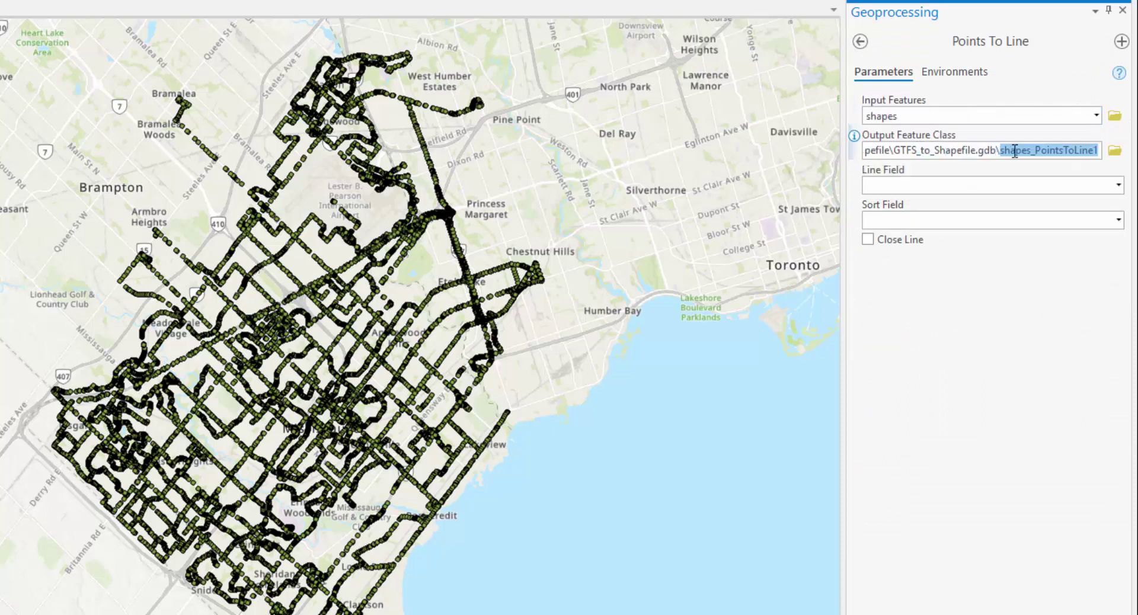
type("olyline")
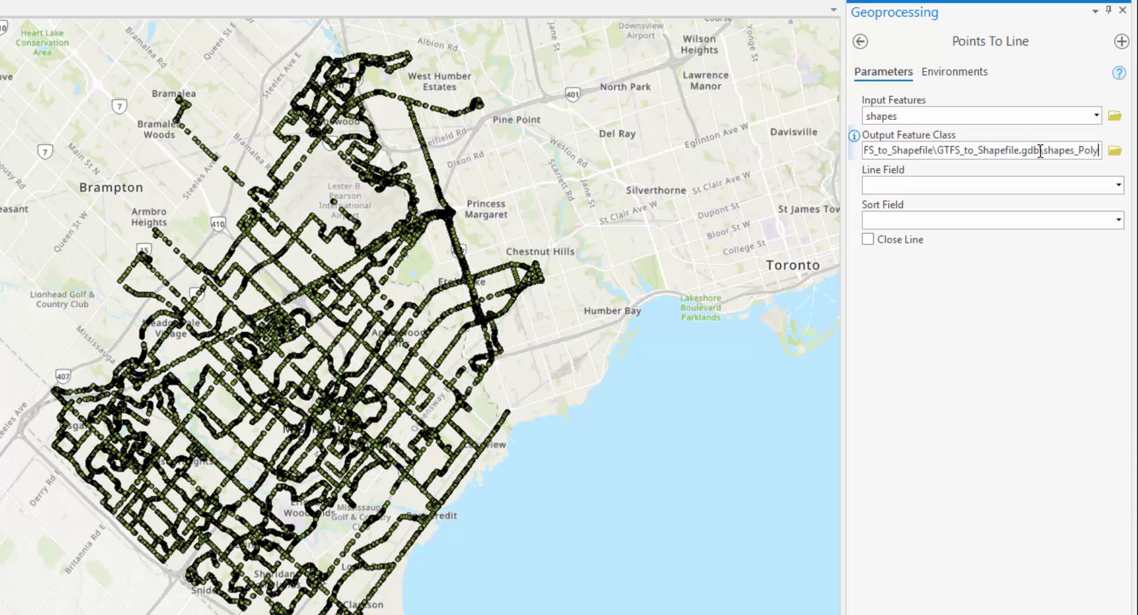
Use shape_id as the line field and shape_pt_sequence as the sort field, then run
left_click(1119, 185)
left_click(1048, 206)
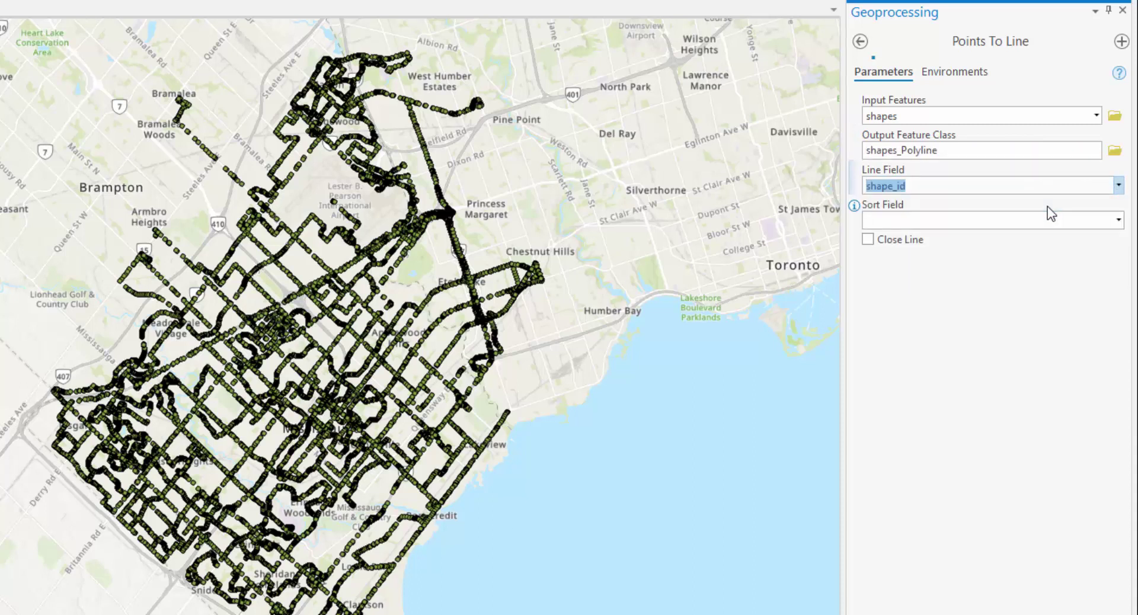
left_click(1118, 220)
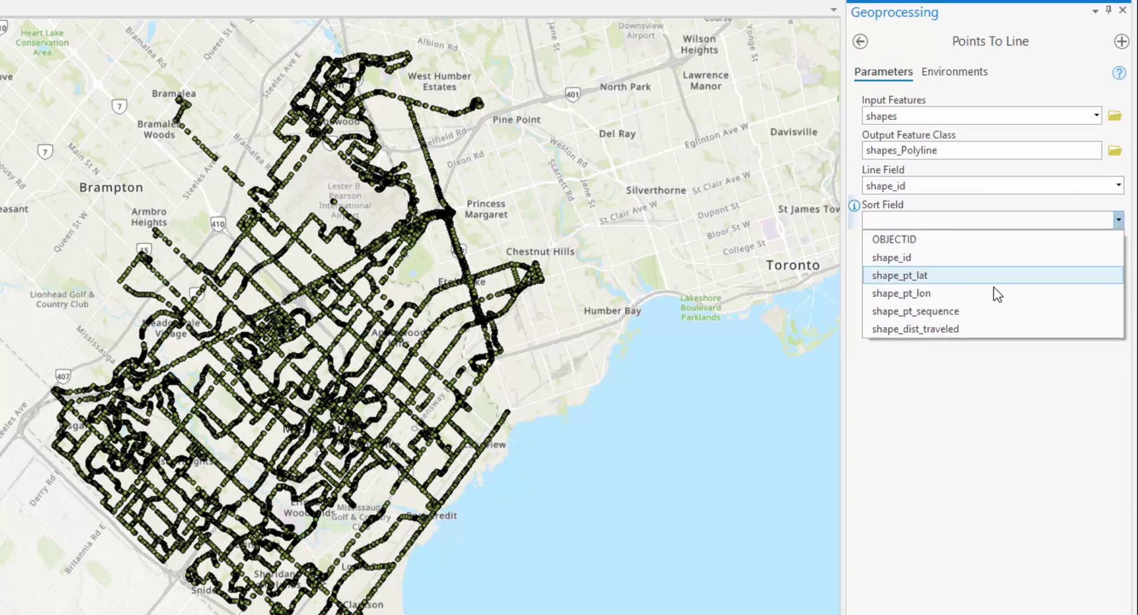
left_click(961, 313)
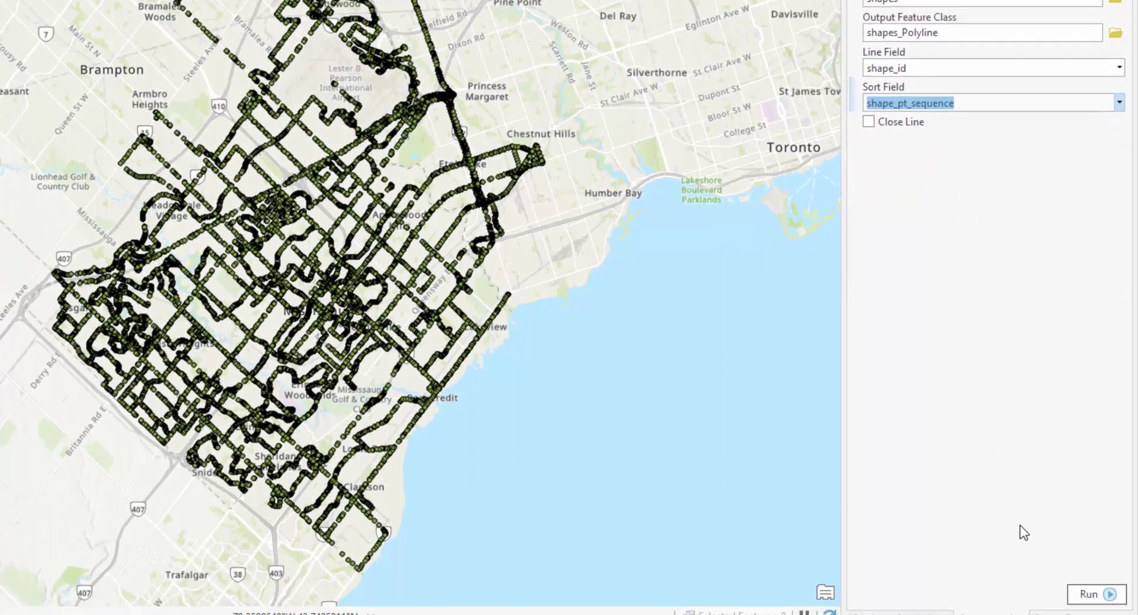
left_click(1088, 592)
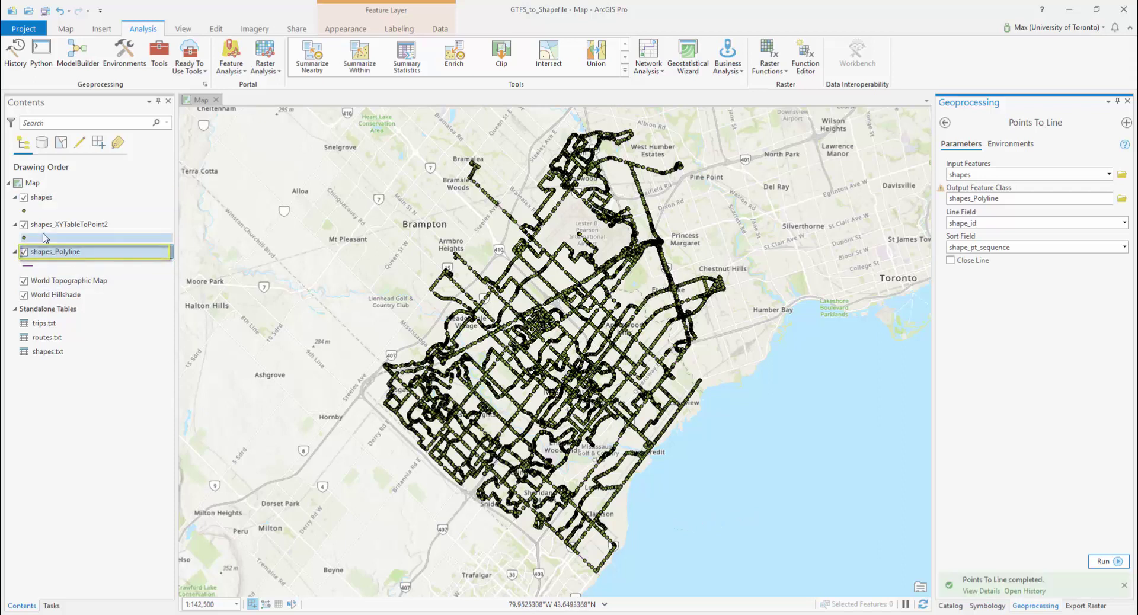
Remove the shapes and shapes_XYTableToPoint2 point layers from the map
right_click(49, 202)
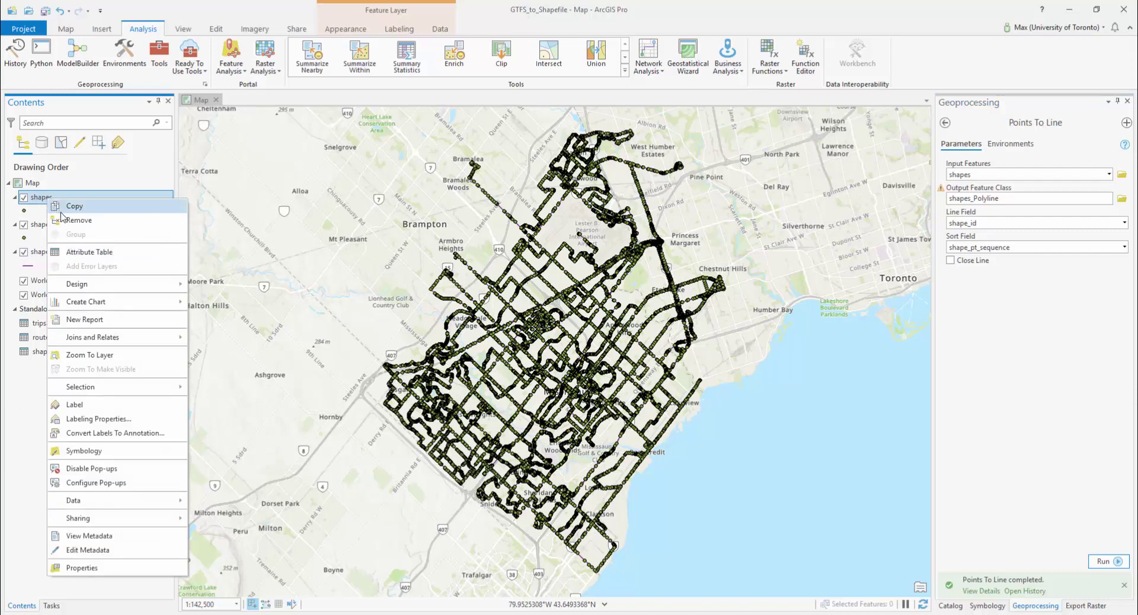
left_click(65, 220)
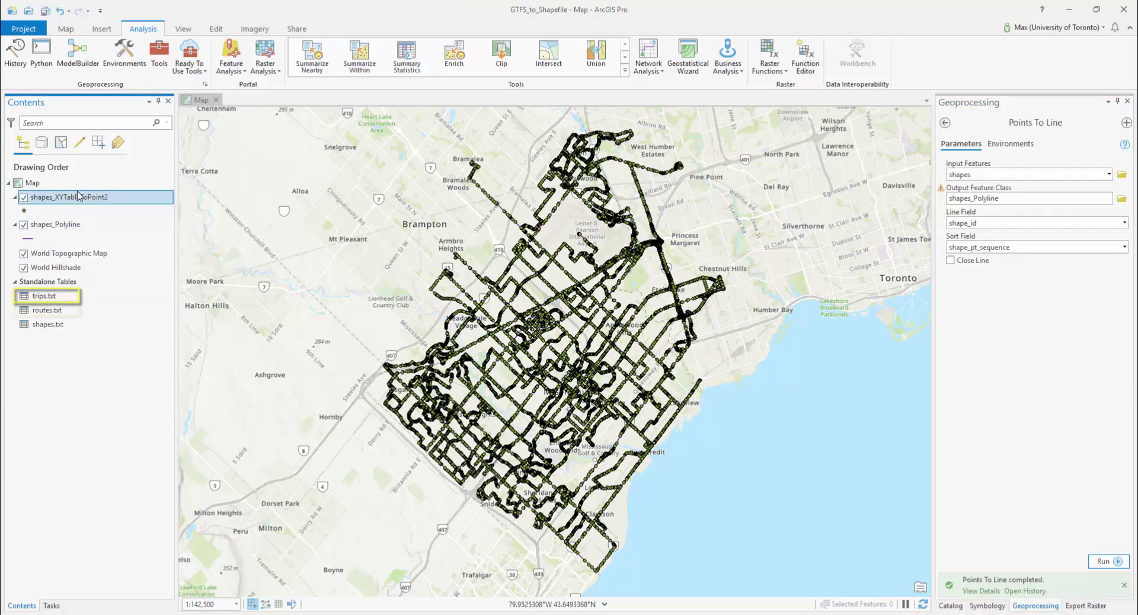
right_click(79, 196)
left_click(94, 215)
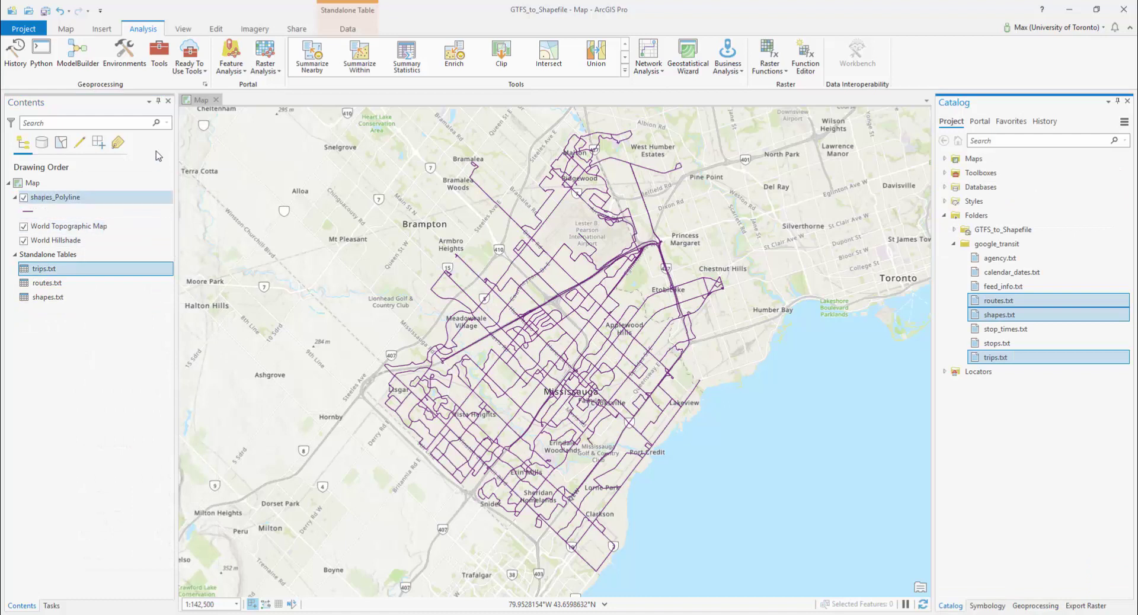
Convert routes.txt and trips.txt to dBASE tables in the google_transit folder with Table To dBASE
left_click(159, 52)
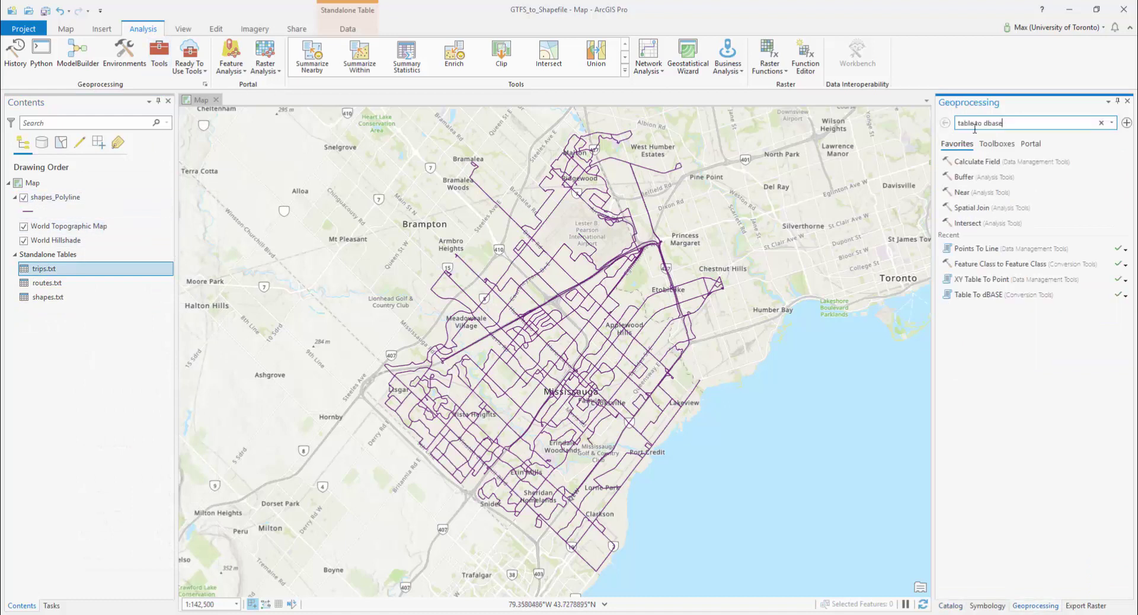
key("Return")
left_click(1016, 164)
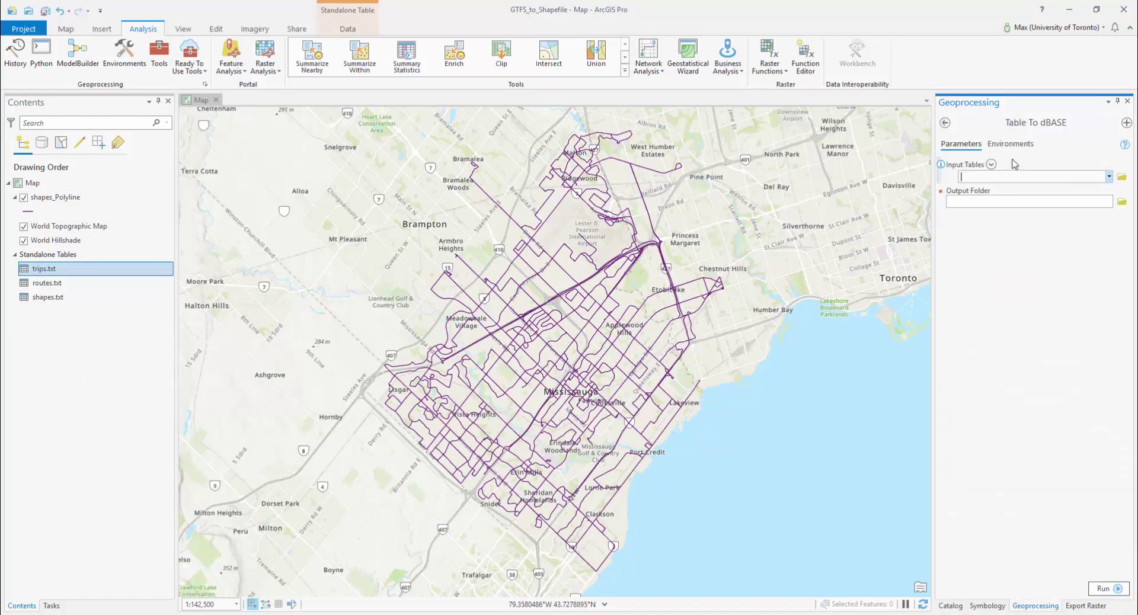
left_click(992, 164)
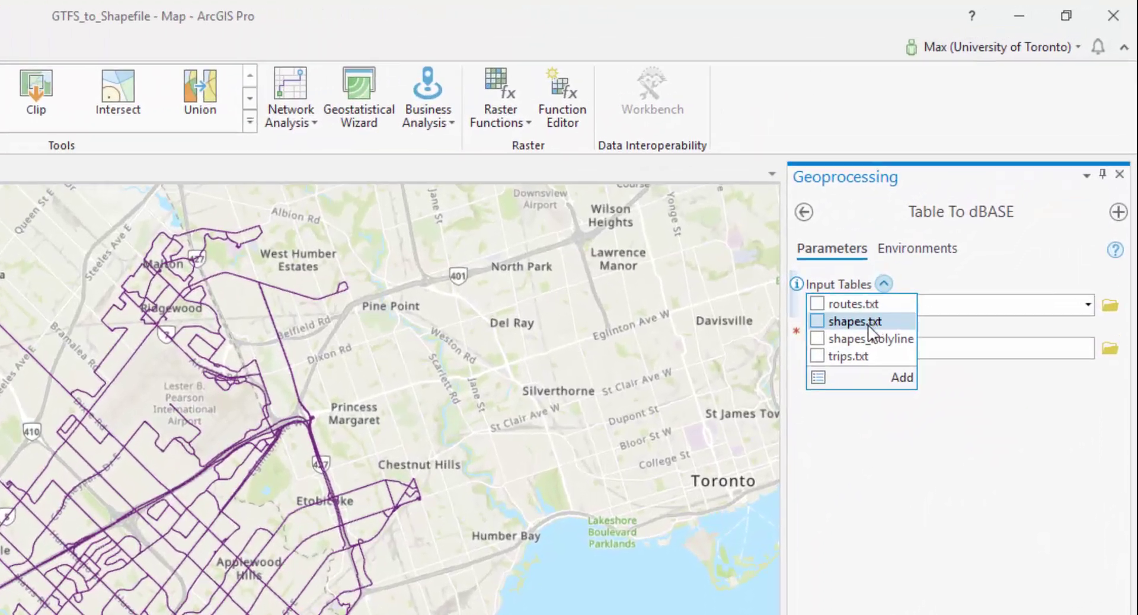
left_click(819, 356)
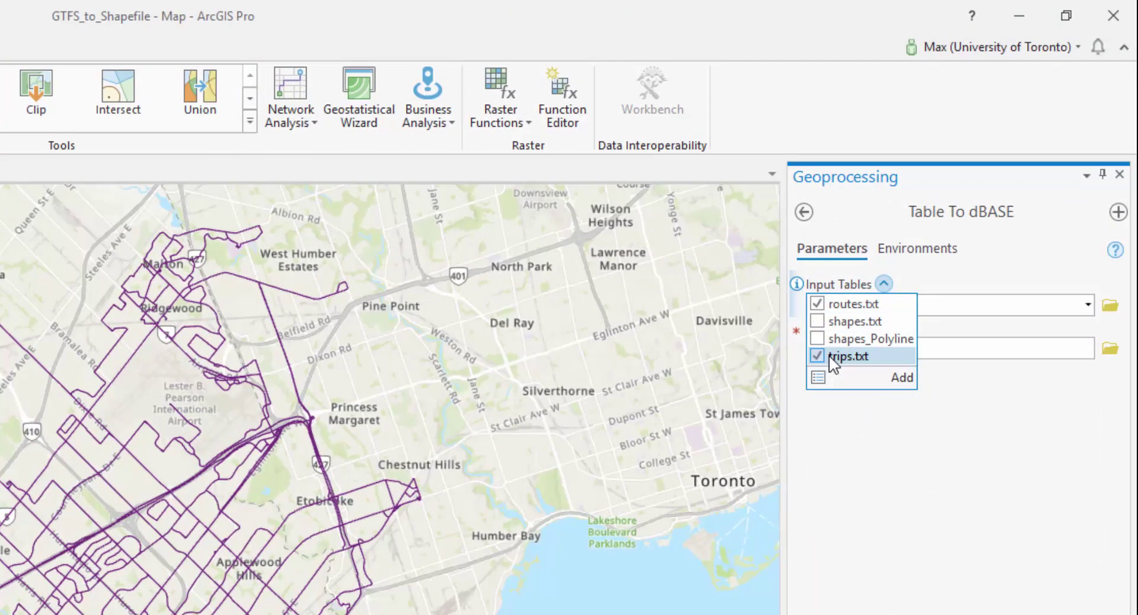
left_click(901, 378)
left_click(965, 396)
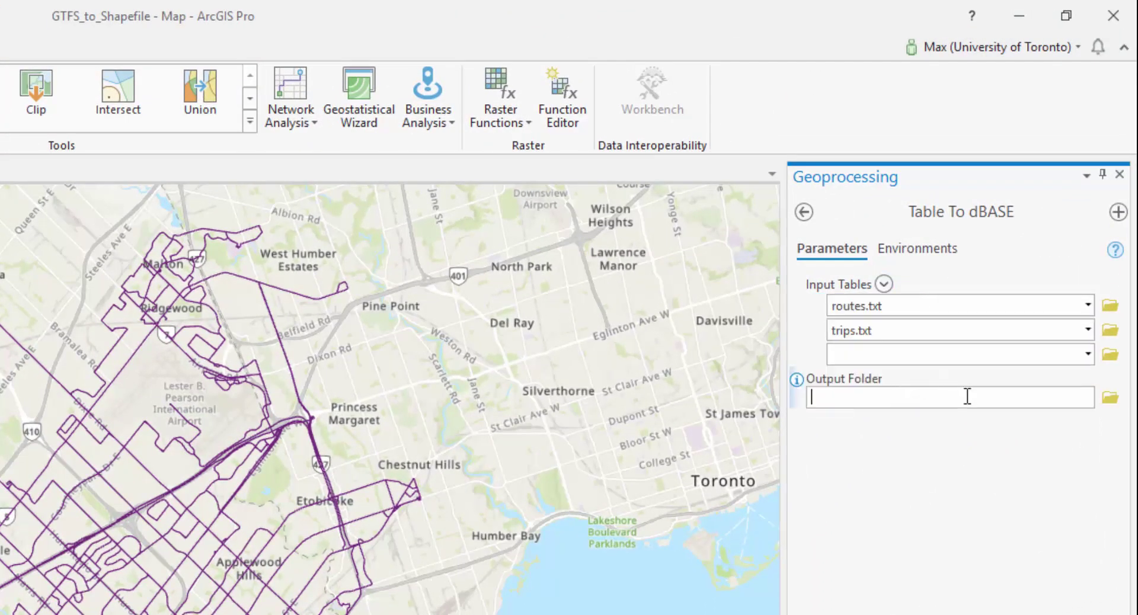
type("google_transit")
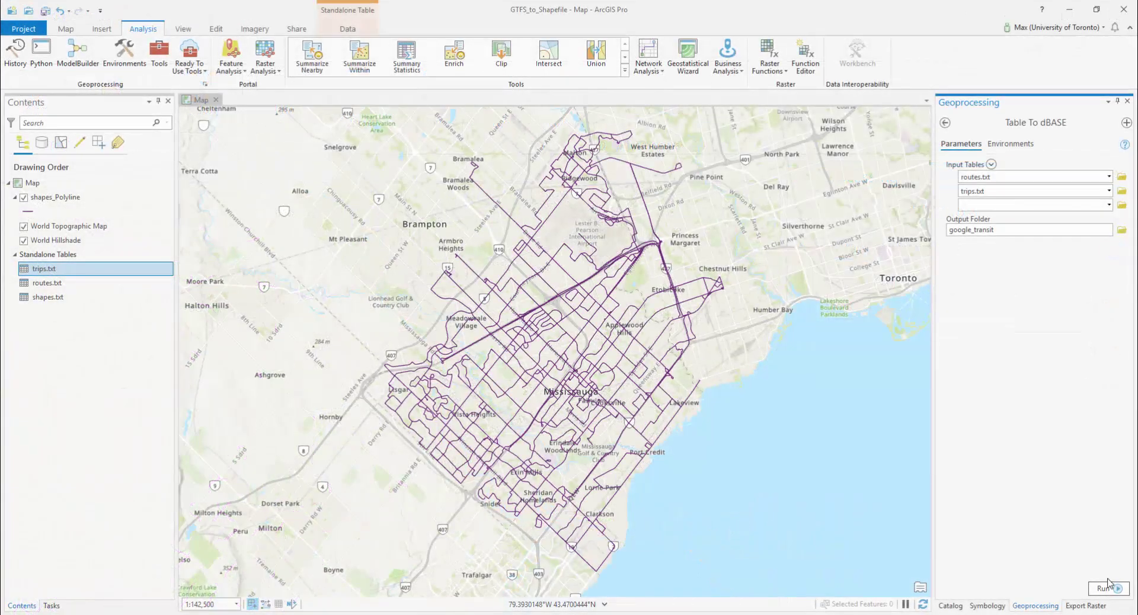
left_click(1107, 587)
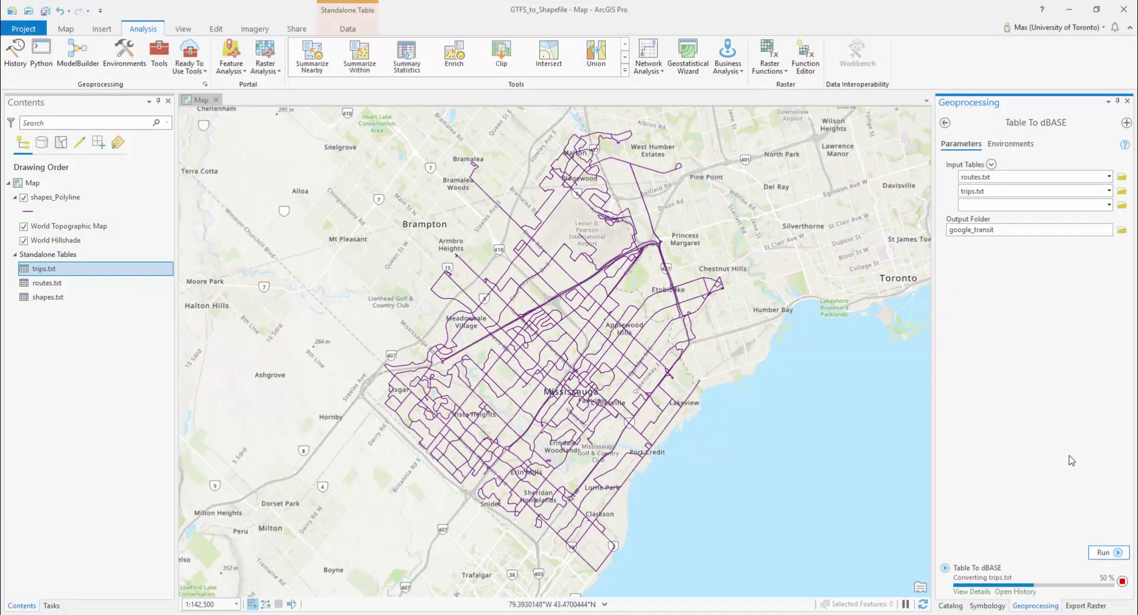
left_click(1128, 101)
Add routes_txt.dbf and trips_txt.dbf from google_transit to the map as standalone tables
left_click(954, 244)
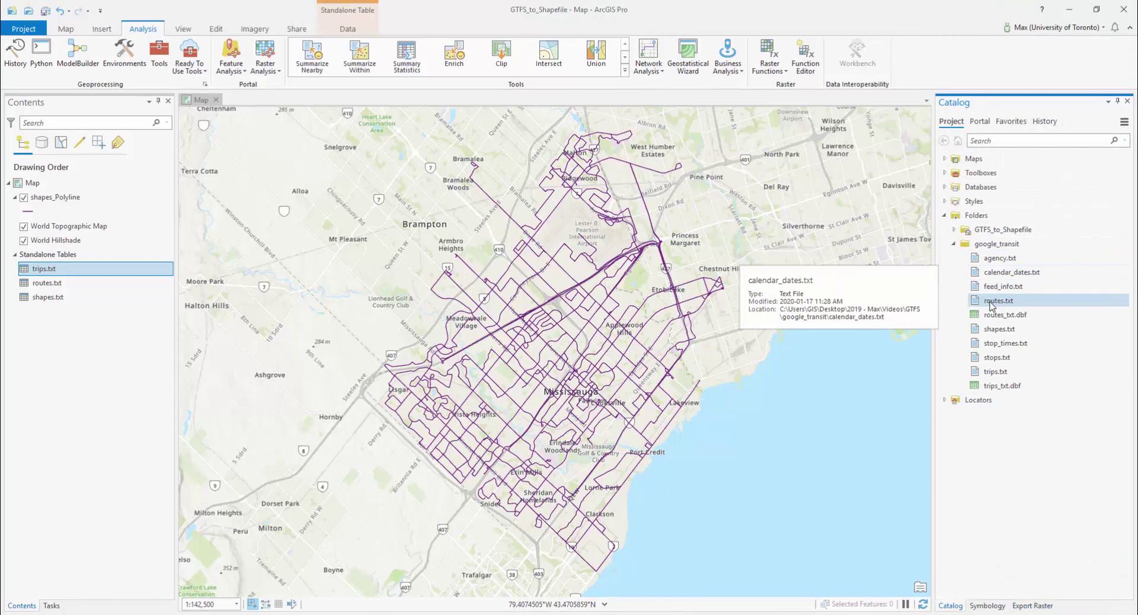
left_click_drag(1004, 323, 627, 336)
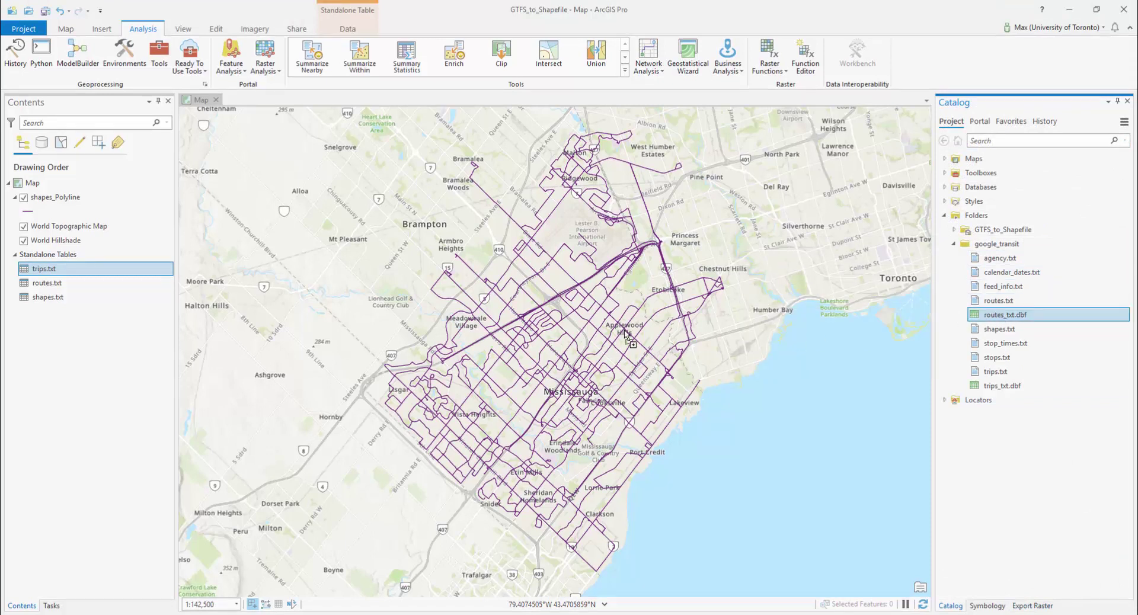
left_click_drag(156, 314, 160, 321)
left_click_drag(1006, 385, 129, 335)
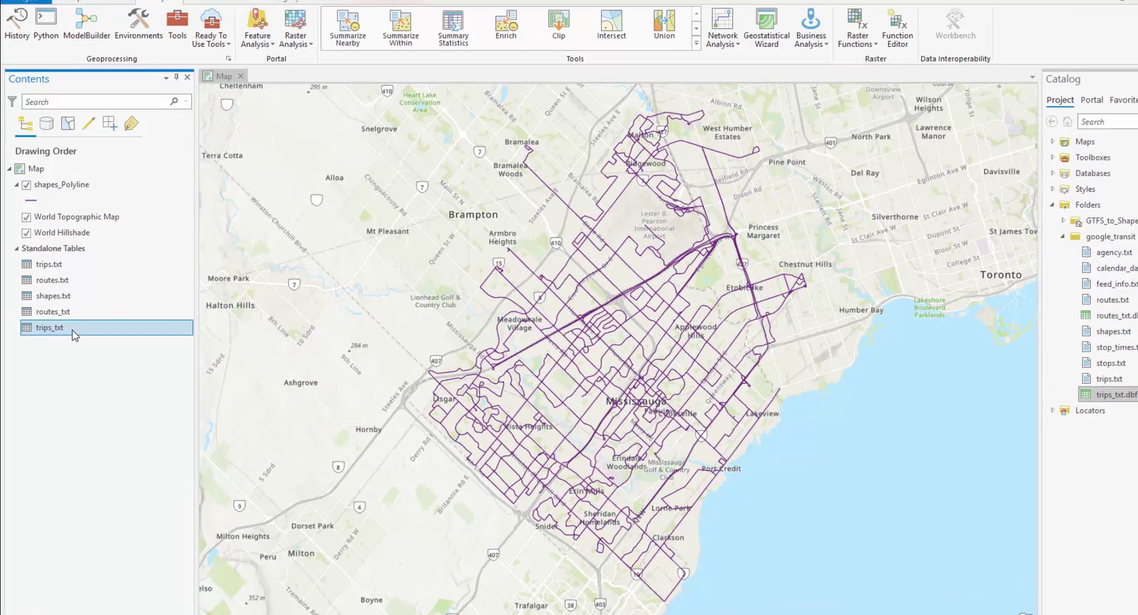
Add a join of routes_txt to trips_txt with route_id as the join field
right_click(67, 328)
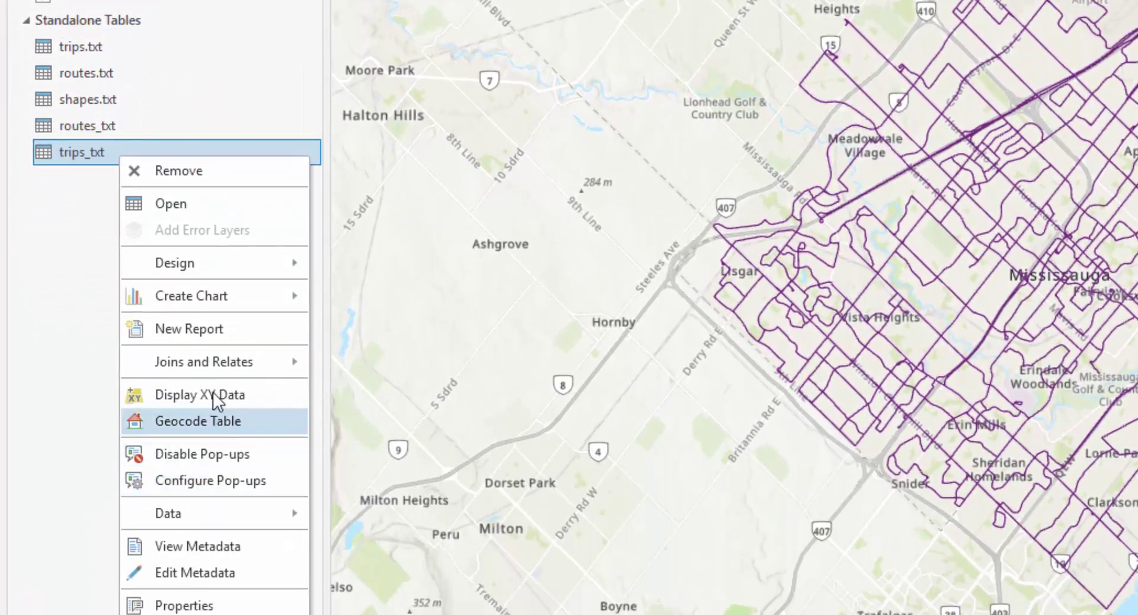
mouse_move(219, 356)
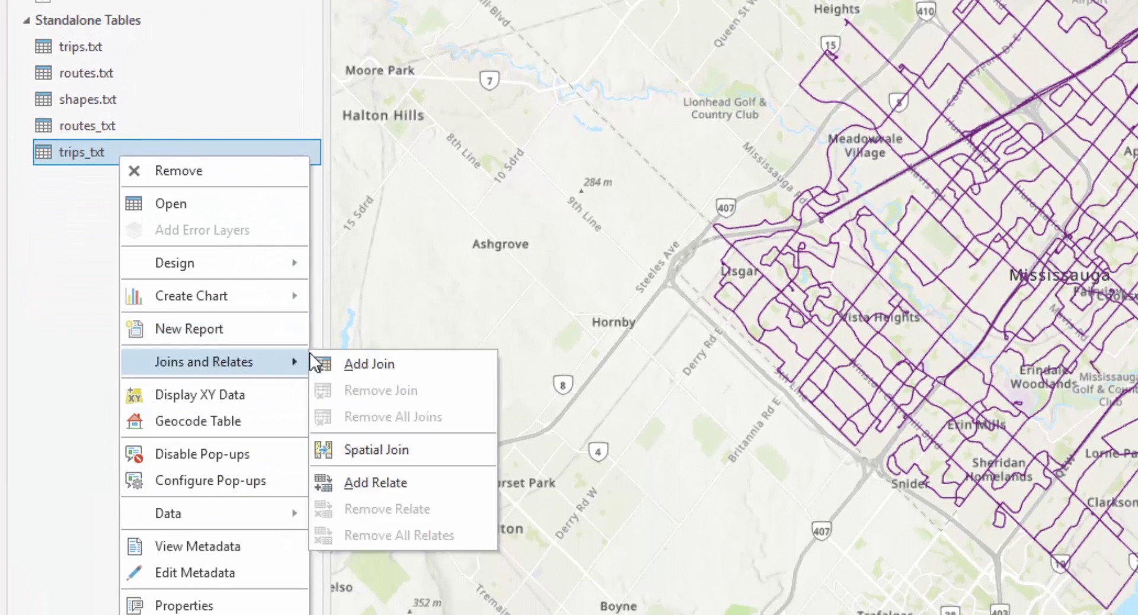
left_click(363, 365)
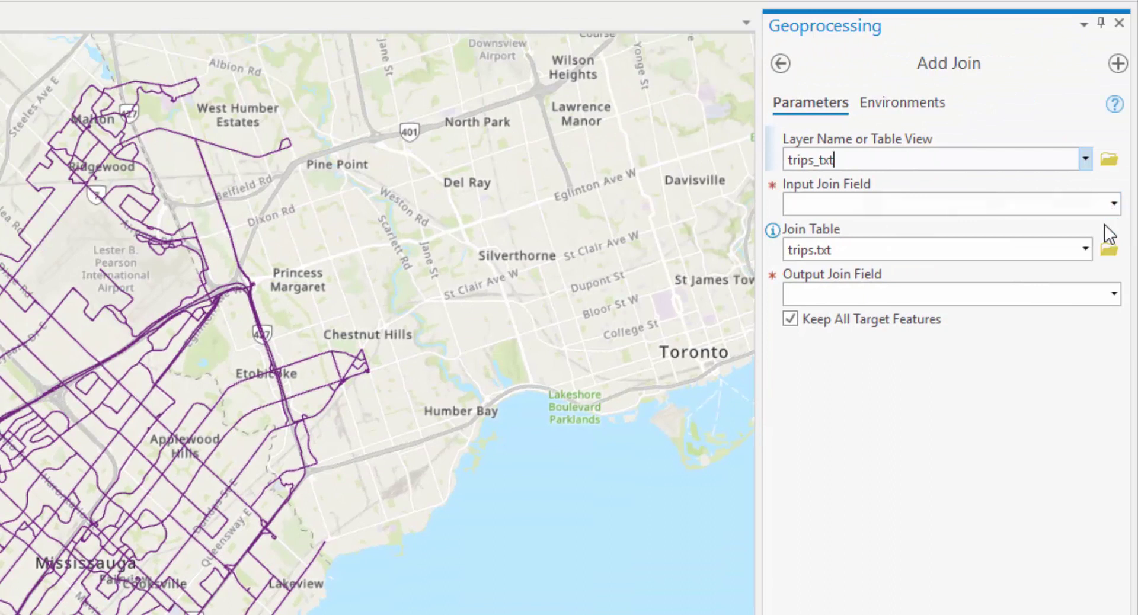
left_click(1084, 249)
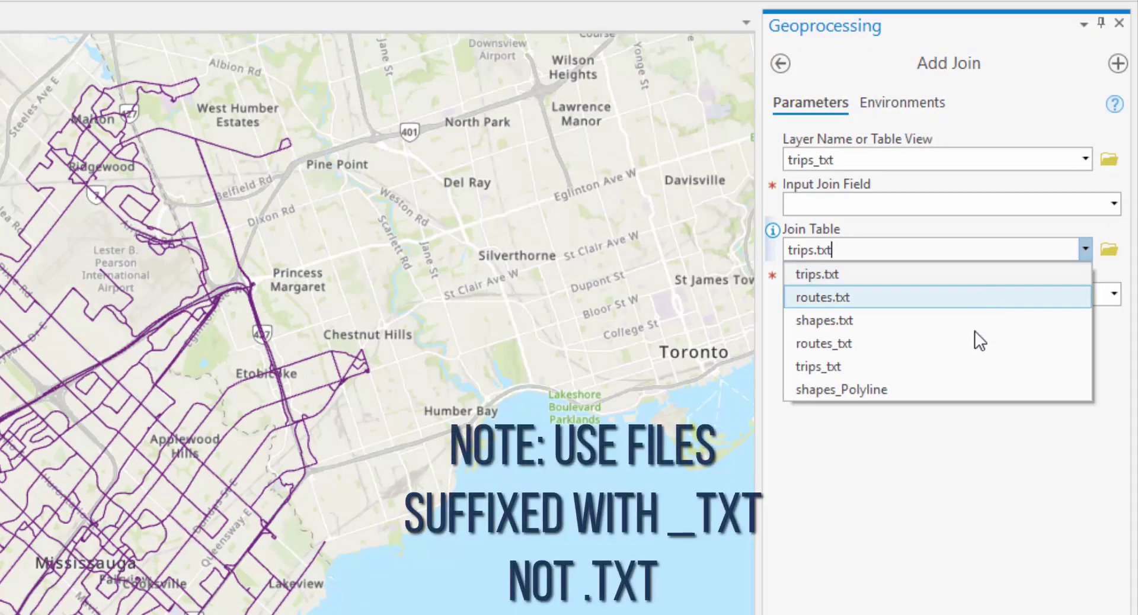
left_click(956, 344)
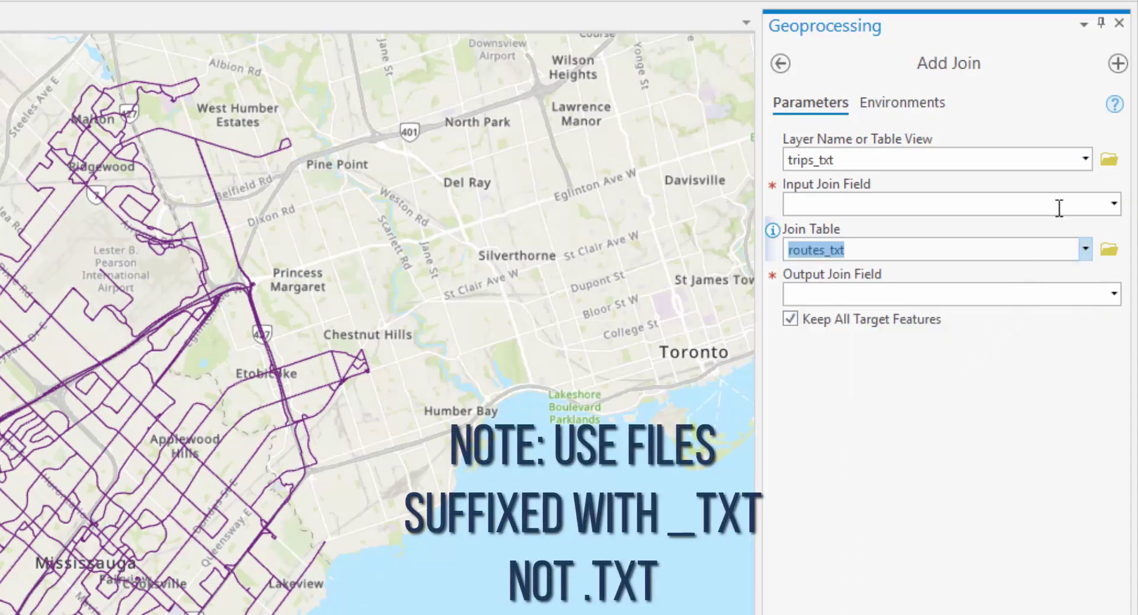
left_click(1116, 204)
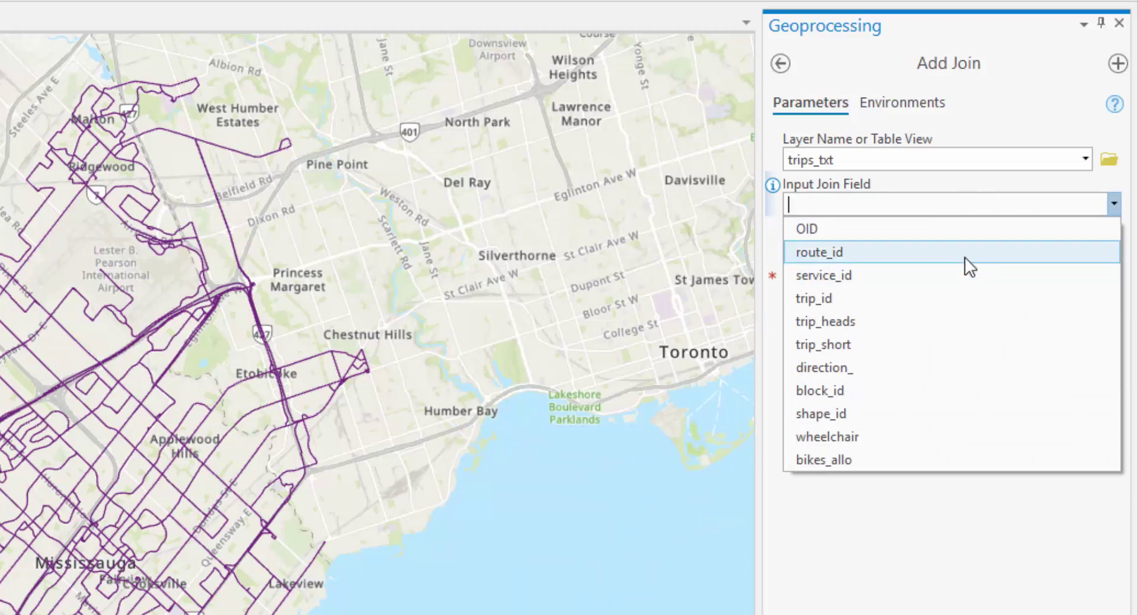
left_click(964, 255)
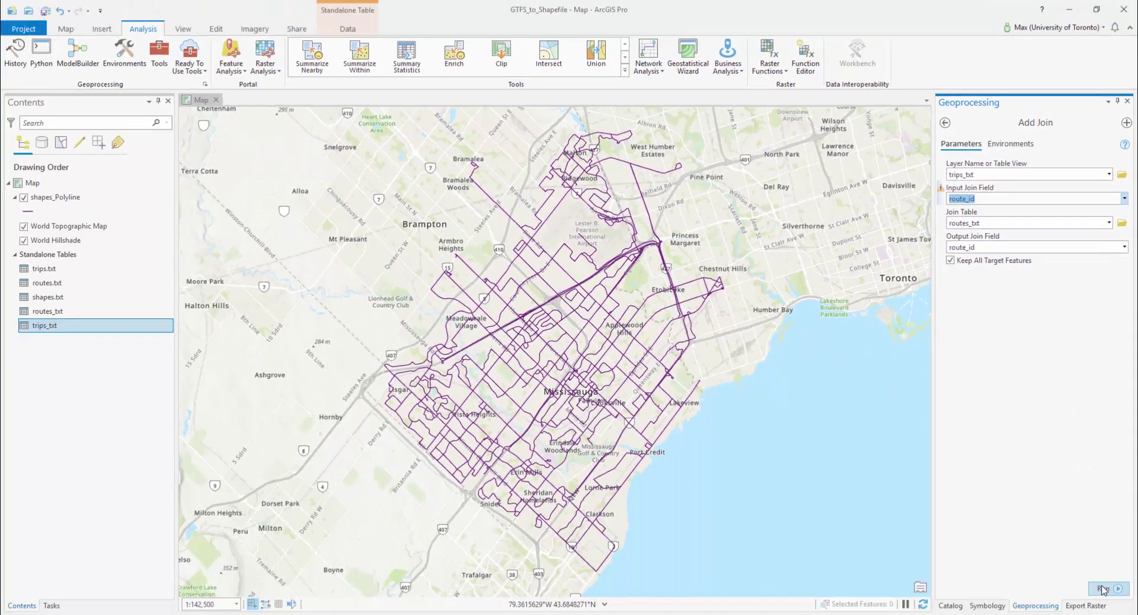
left_click(1104, 590)
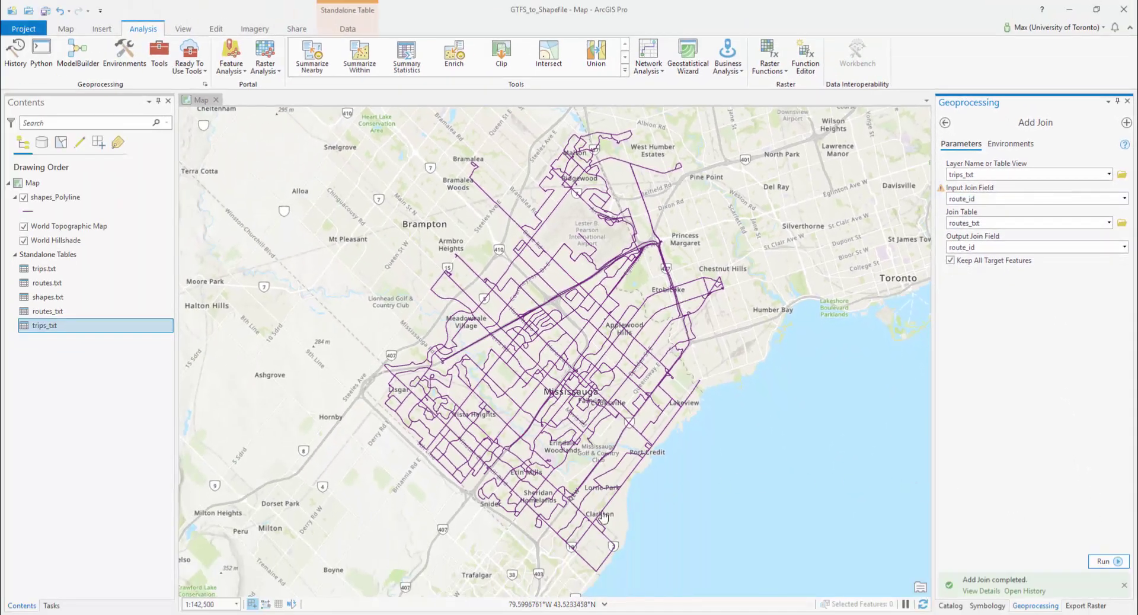
Export the joined trips_txt with Table To Table as trips_routes into GTFS_to_Shapefile.gdb
right_click(52, 326)
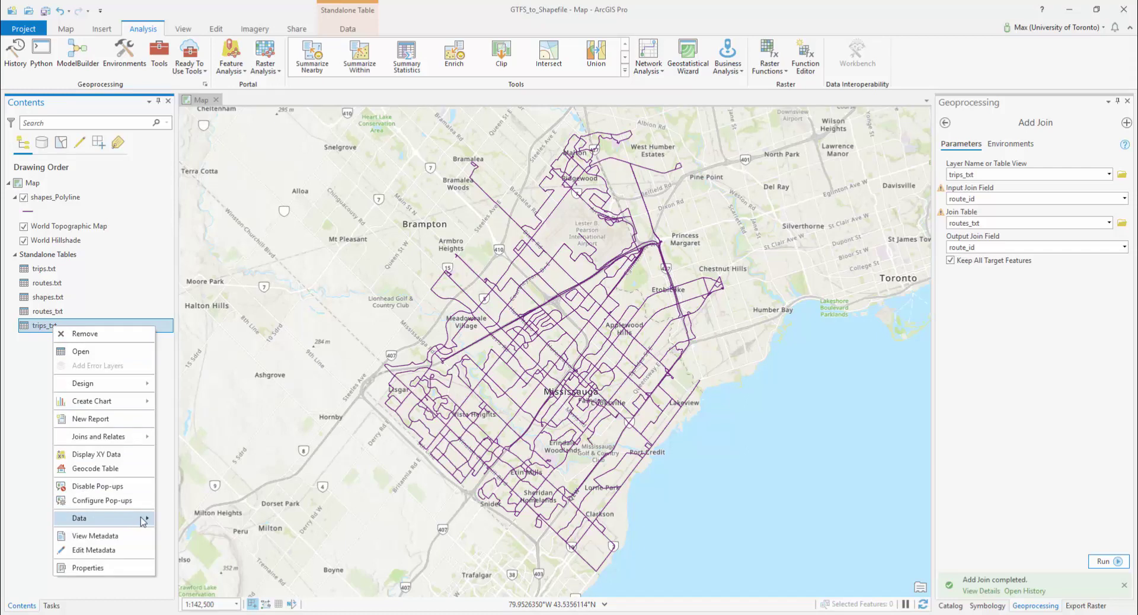
mouse_move(144, 522)
left_click(190, 518)
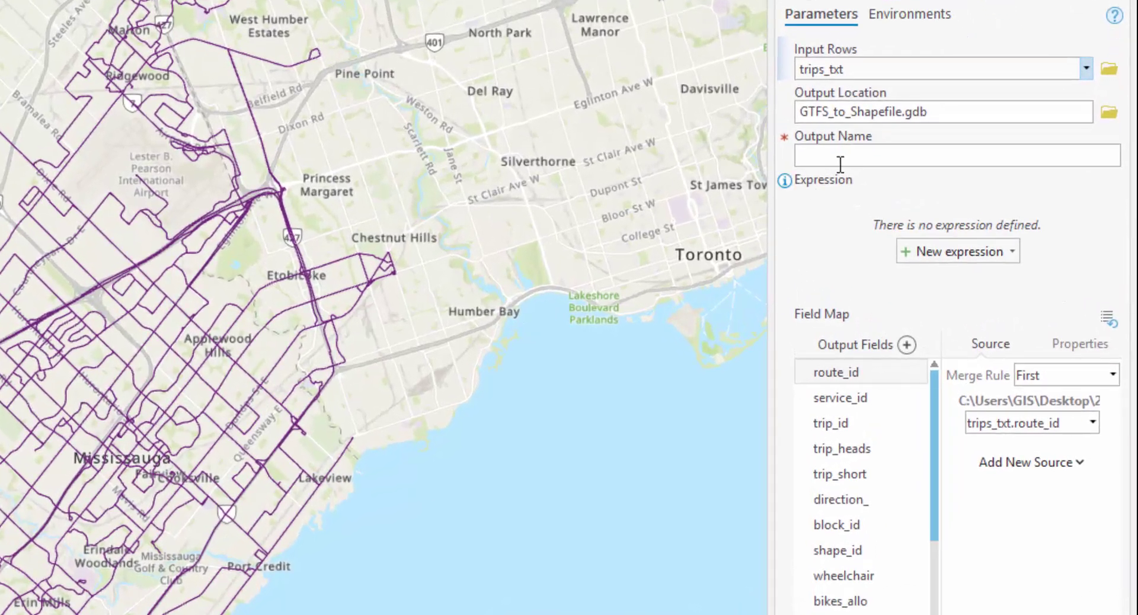
left_click(840, 165)
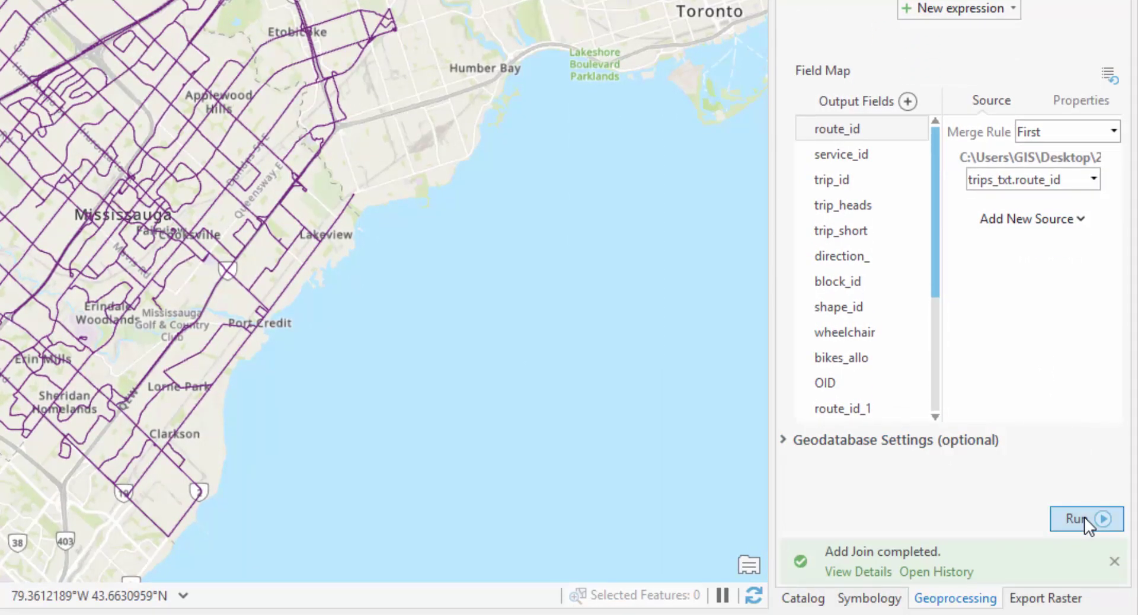
left_click(1084, 519)
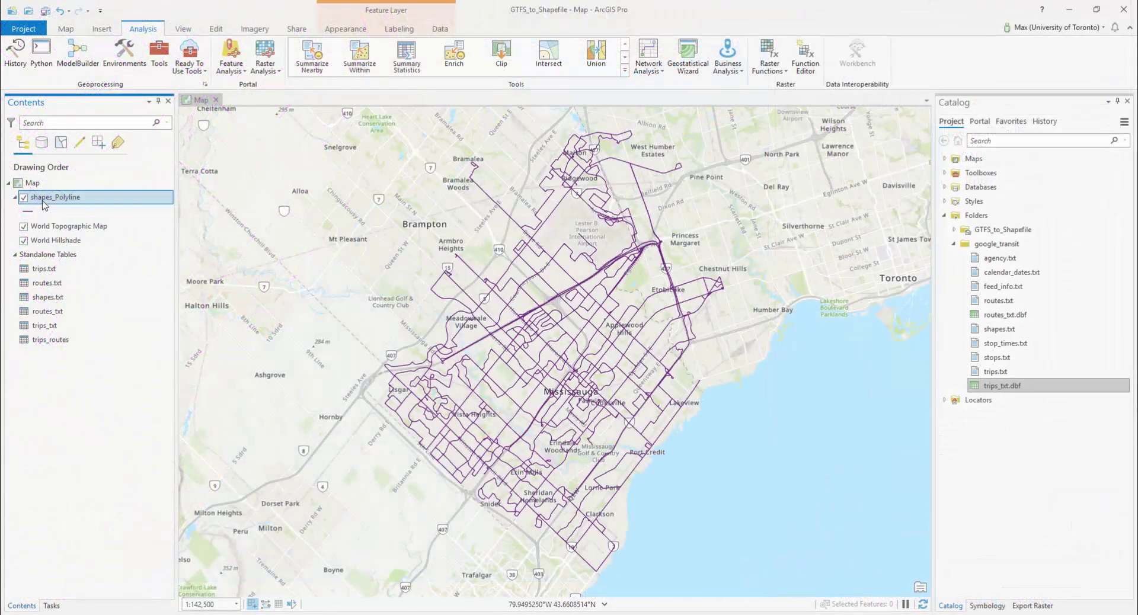
Add a Double field named shape_id2 to the shapes_Polyline attribute table and save it
right_click(45, 206)
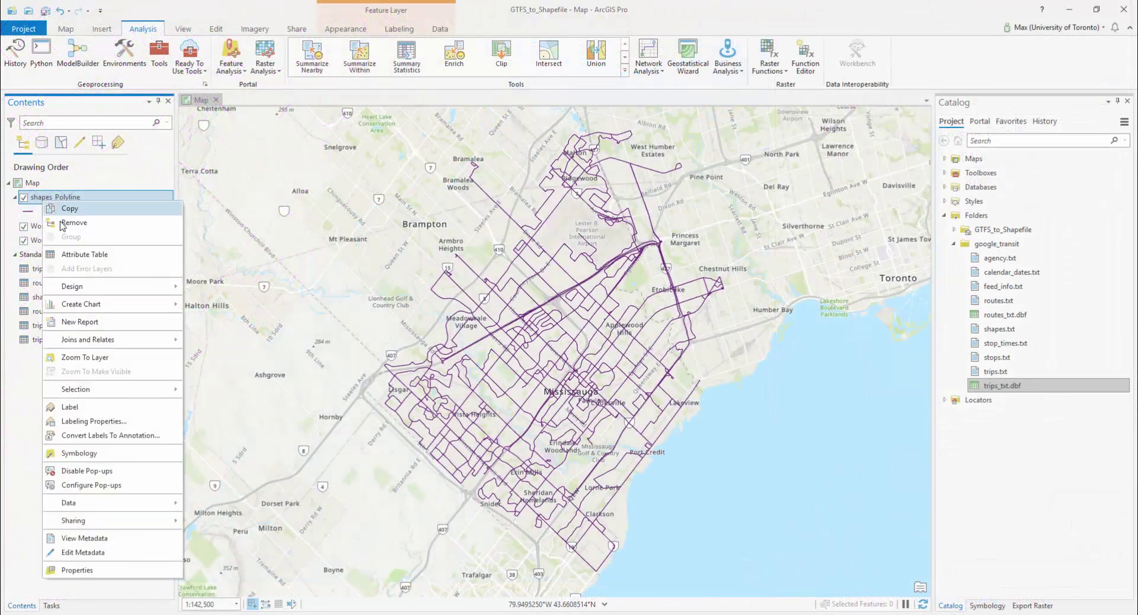
left_click(115, 261)
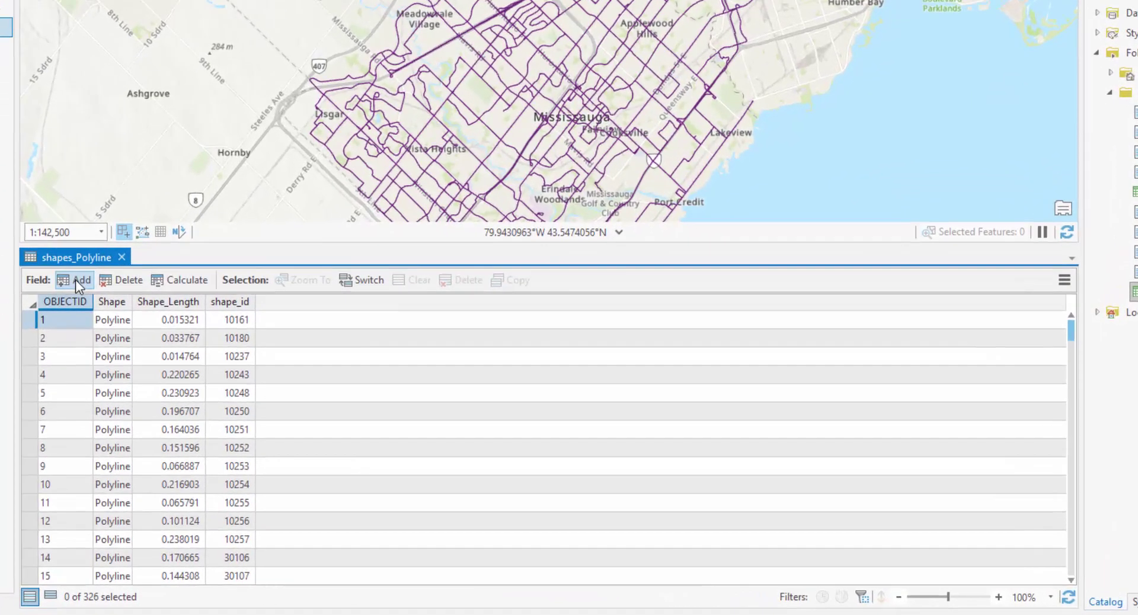
left_click(76, 279)
type("s")
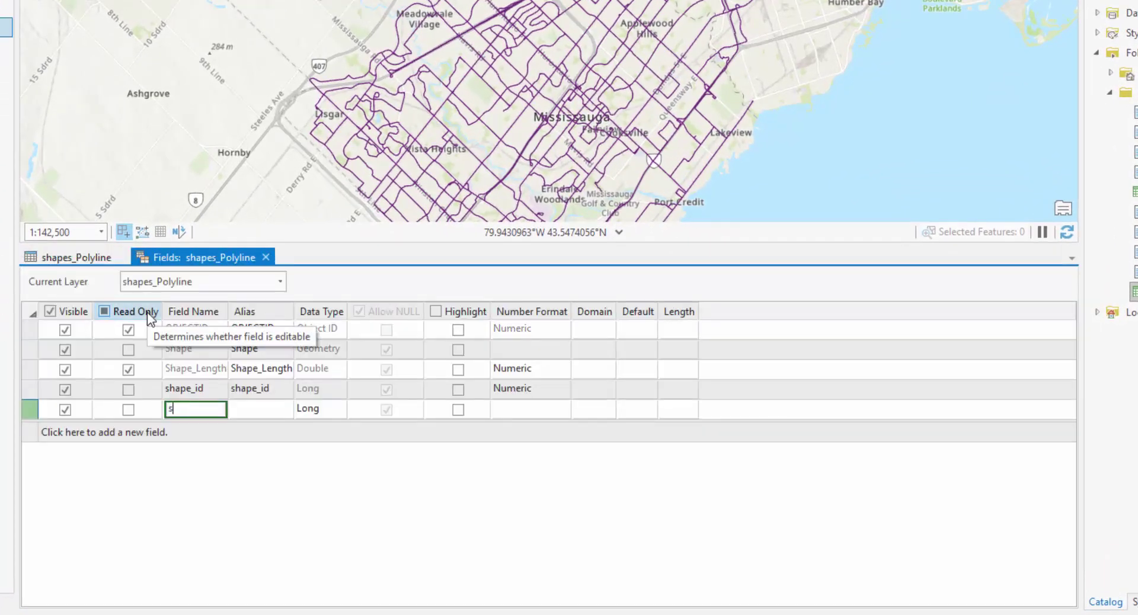
type("hape_id2")
left_click(321, 410)
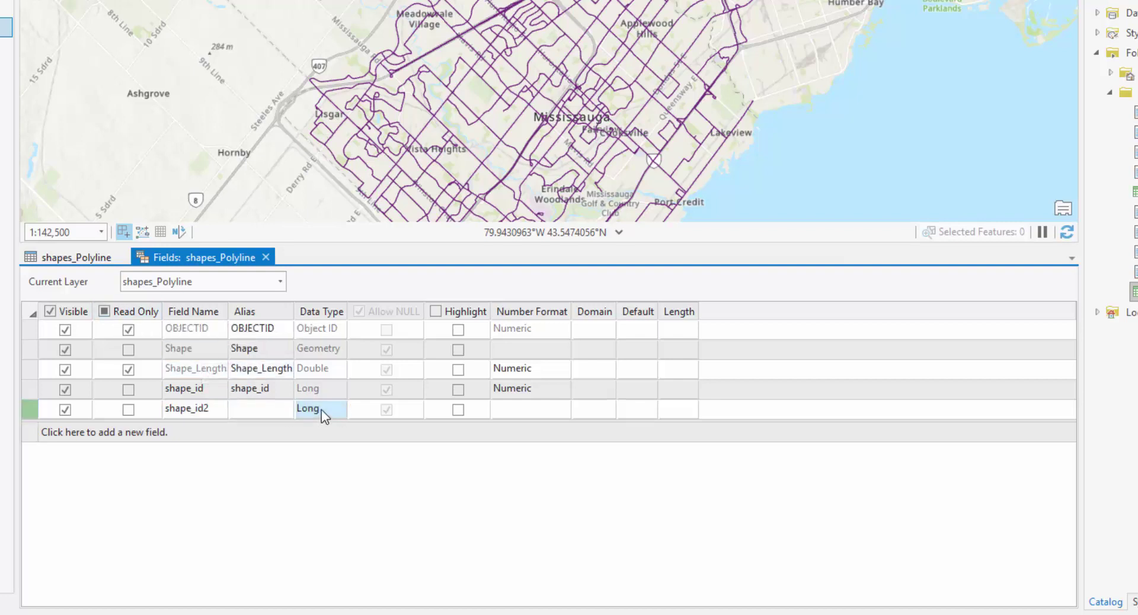
left_click(325, 410)
left_click(320, 473)
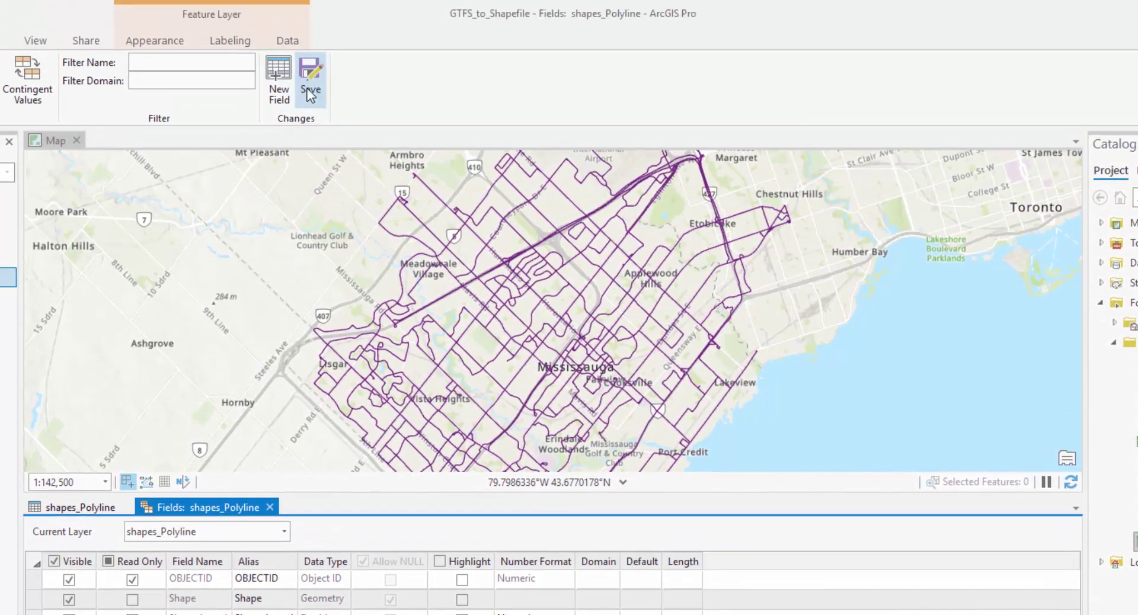
left_click(311, 73)
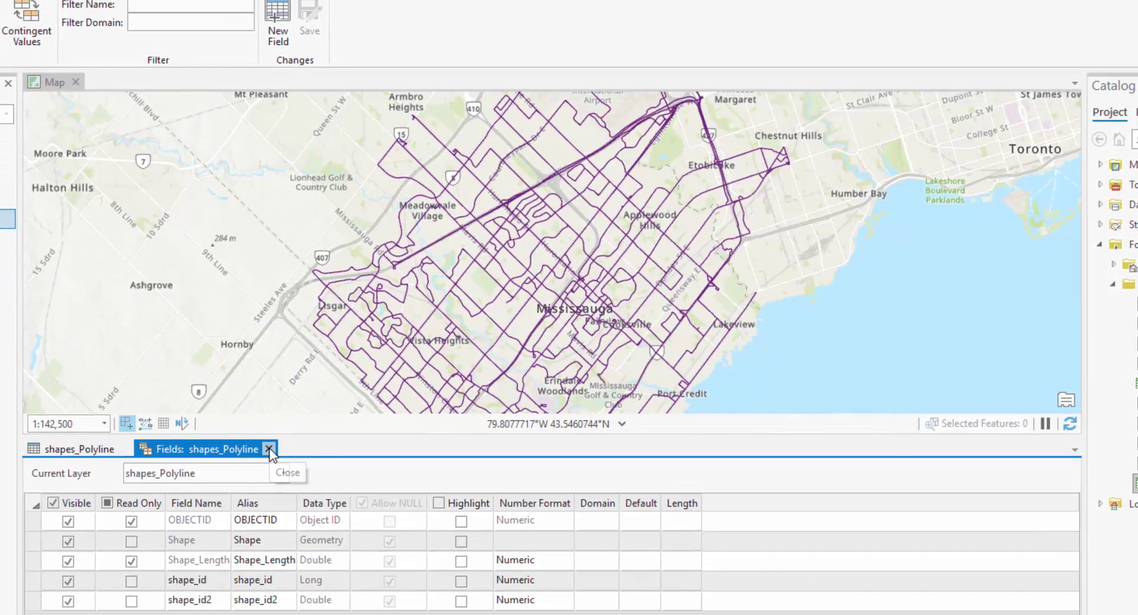
left_click(270, 508)
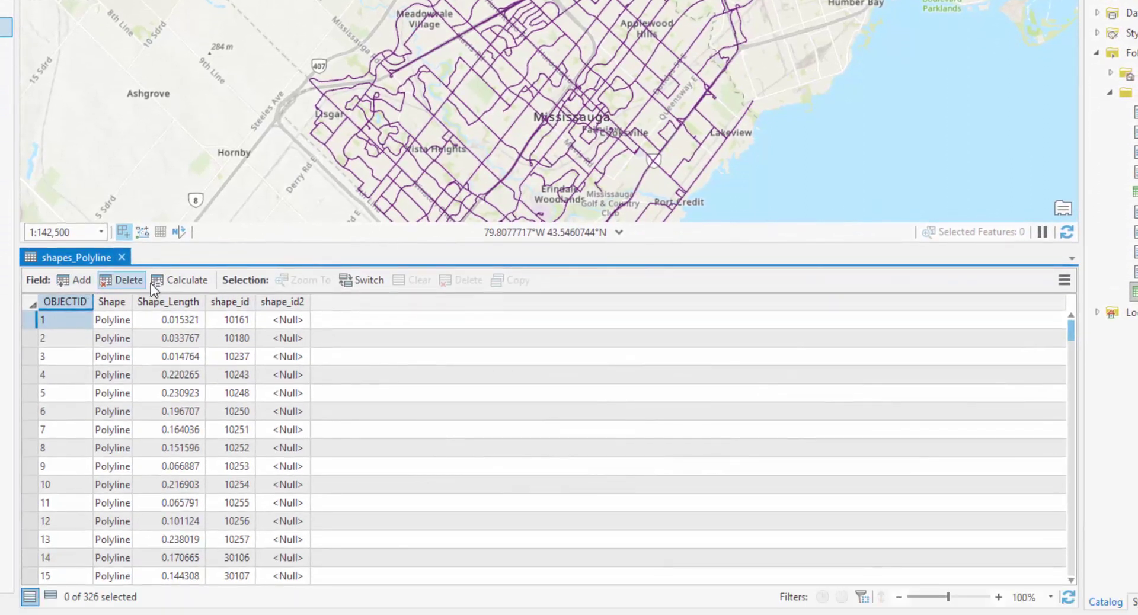
Calculate shape_id2 in shapes_Polyline with the expression !shape_id!, then check the result
left_click(166, 283)
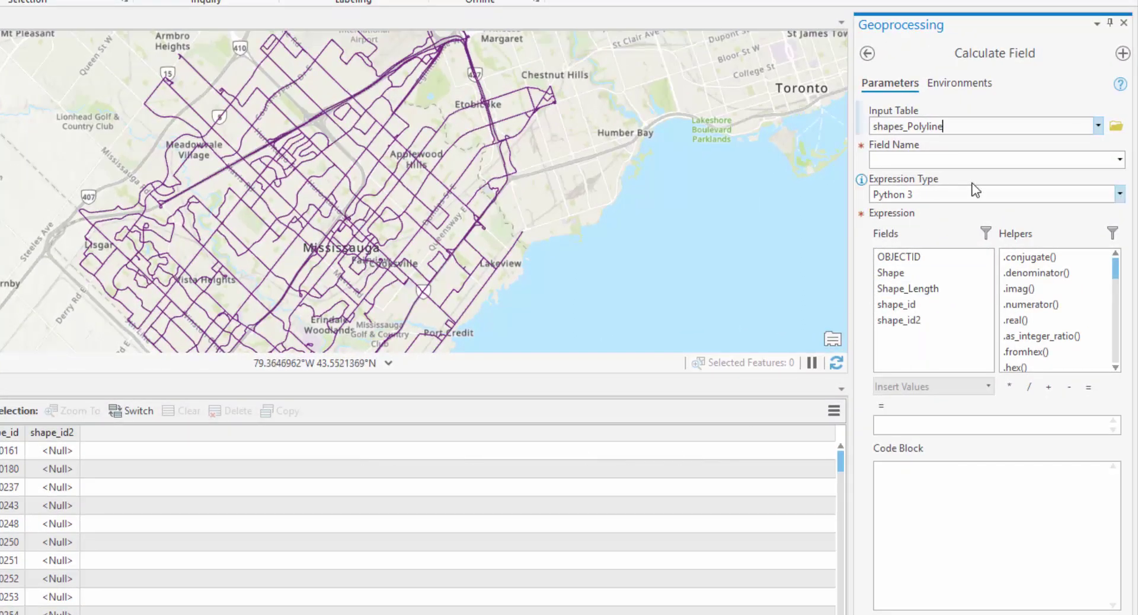
left_click(1120, 161)
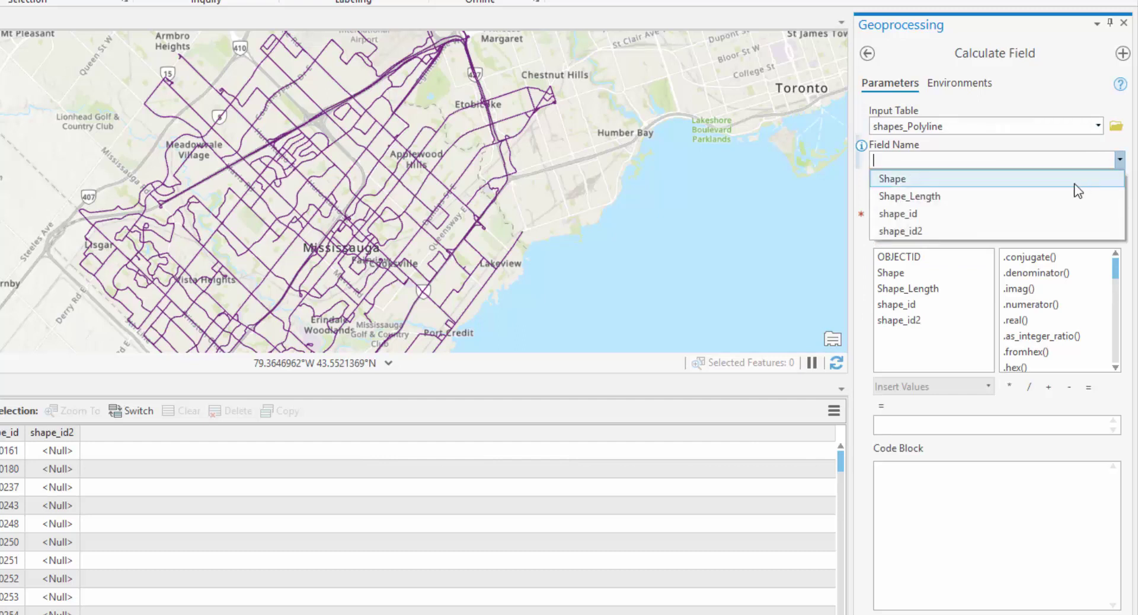
left_click(955, 230)
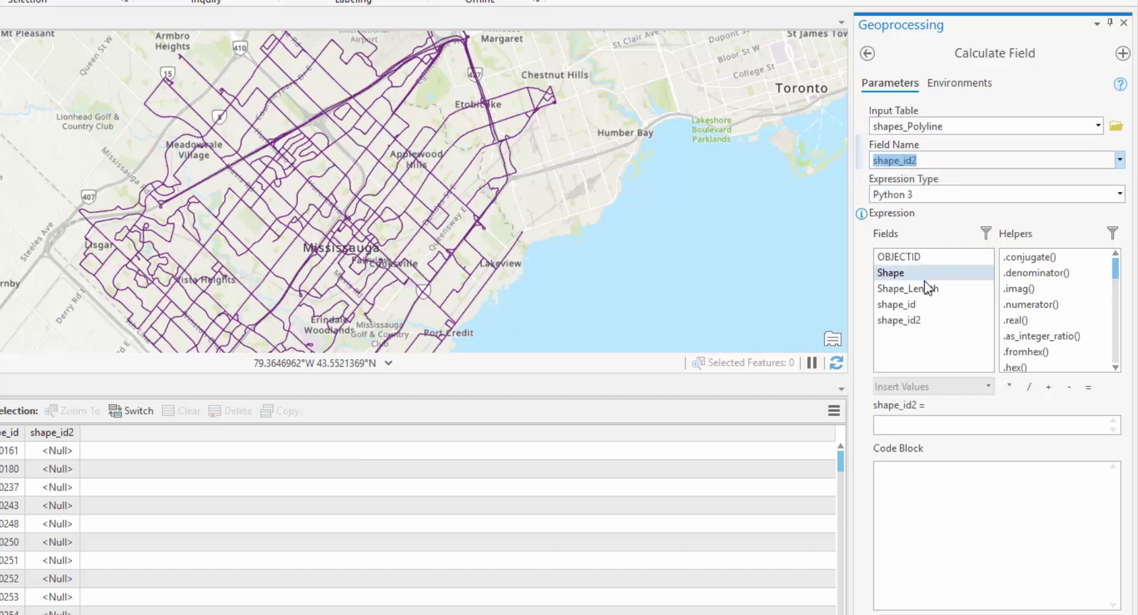
double_click(923, 304)
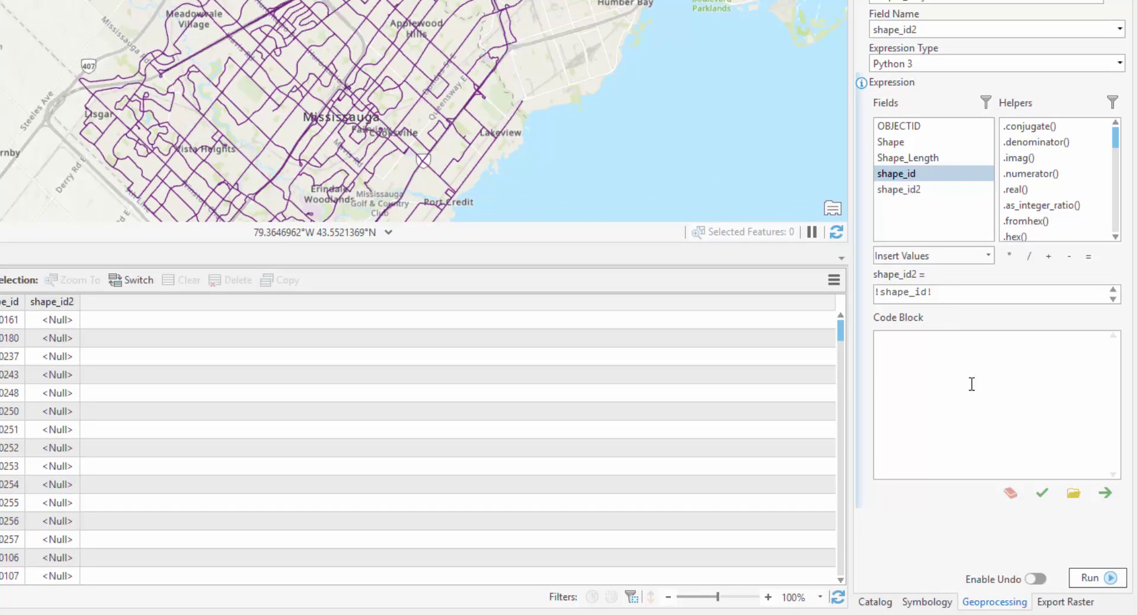
left_click(1089, 578)
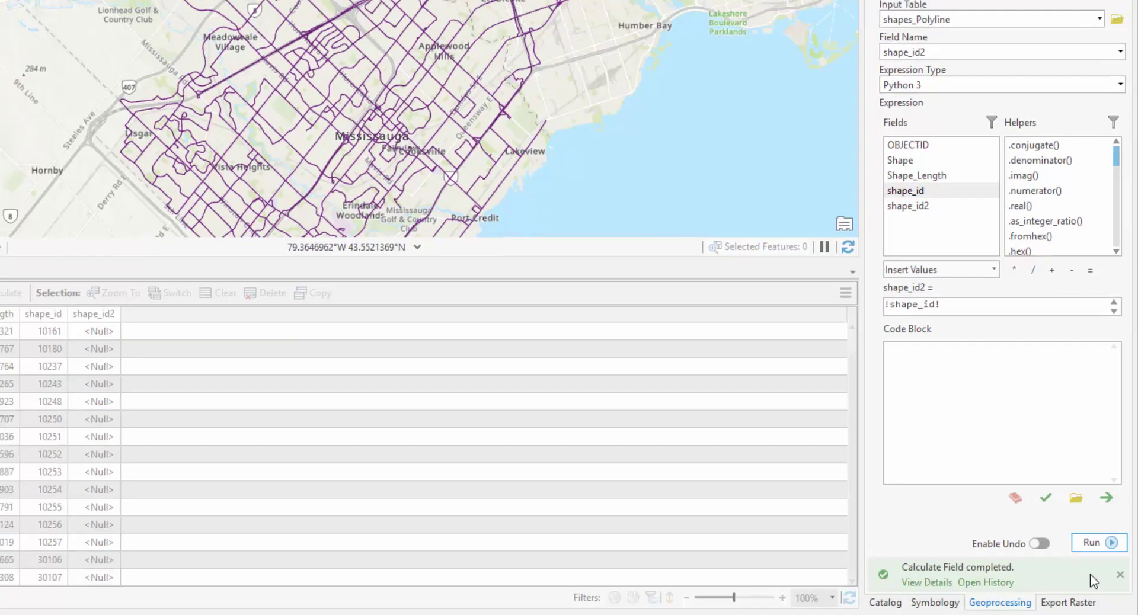
left_click(927, 583)
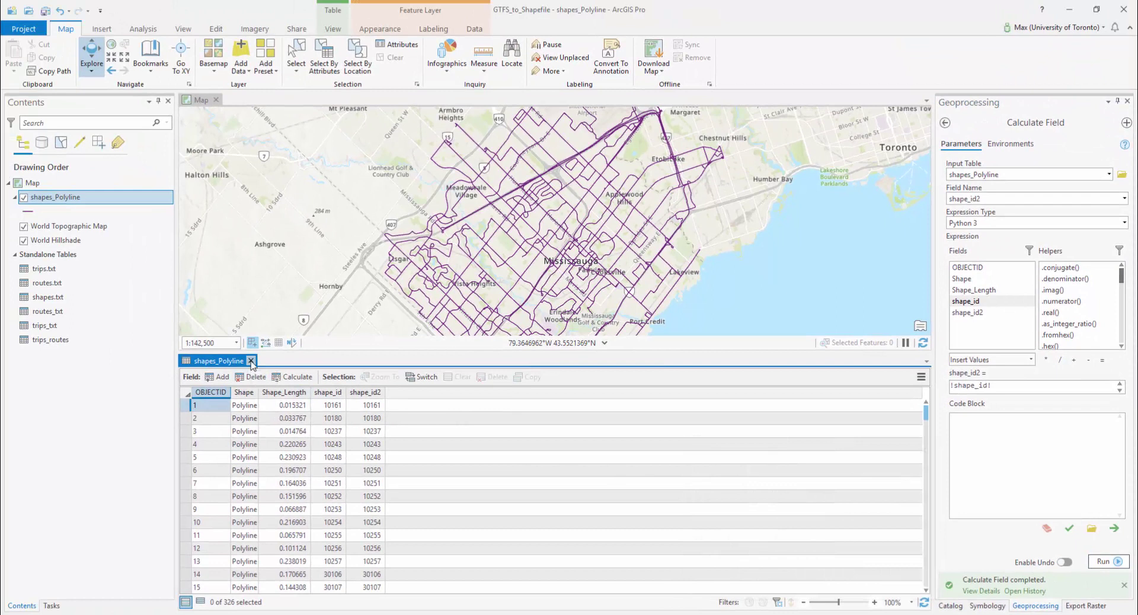
Join trips_routes to shapes_Polyline, matching the layer's shape_id2 to the table's shape_id
left_click(251, 361)
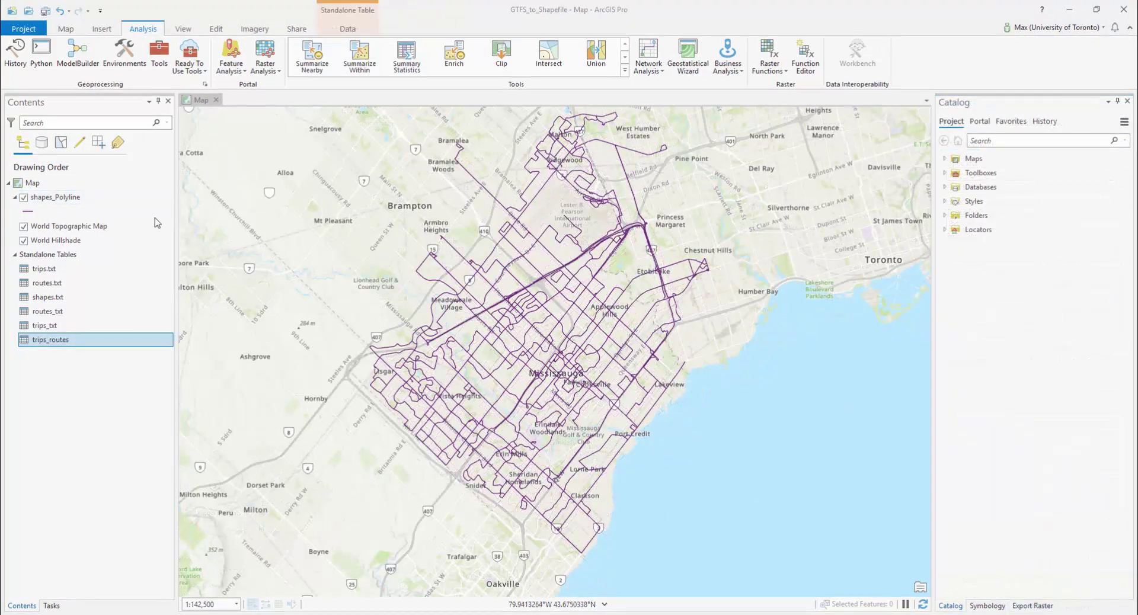
right_click(72, 198)
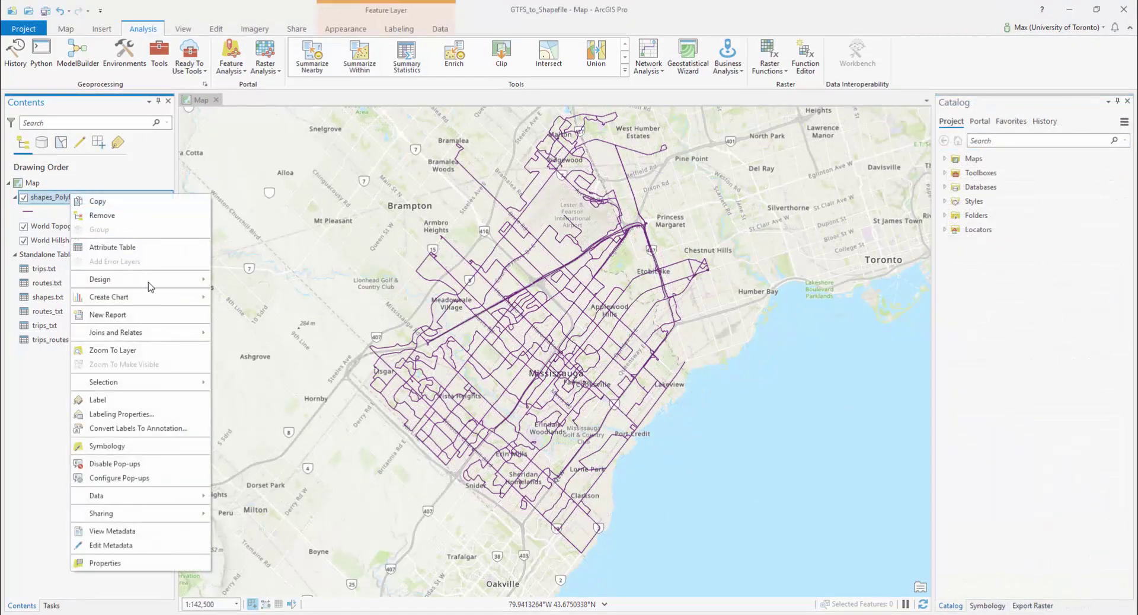
mouse_move(156, 334)
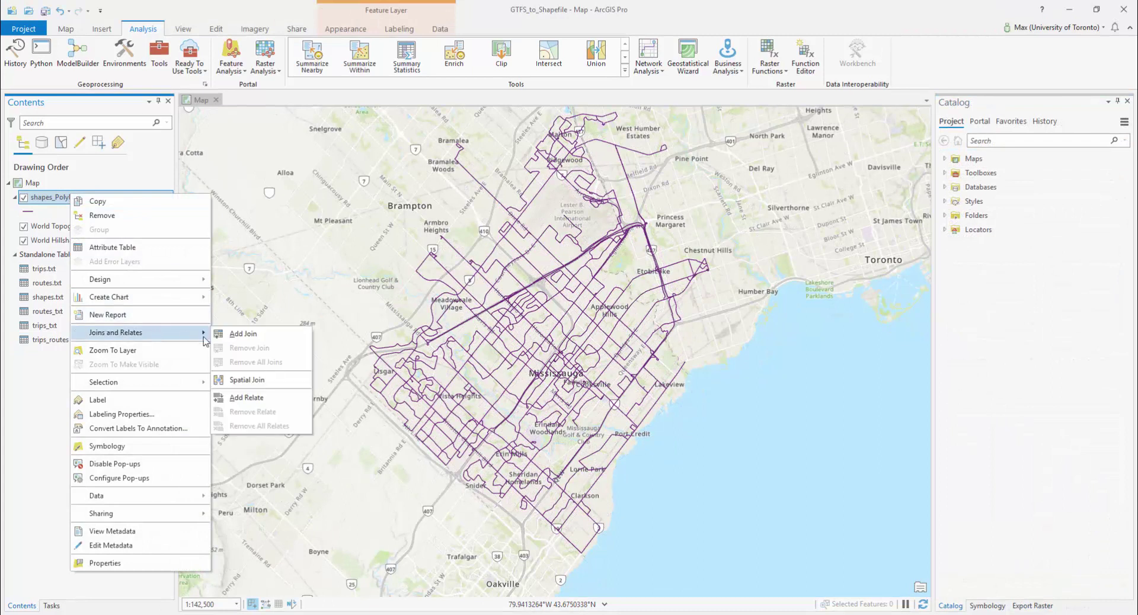
left_click(237, 332)
left_click(1123, 199)
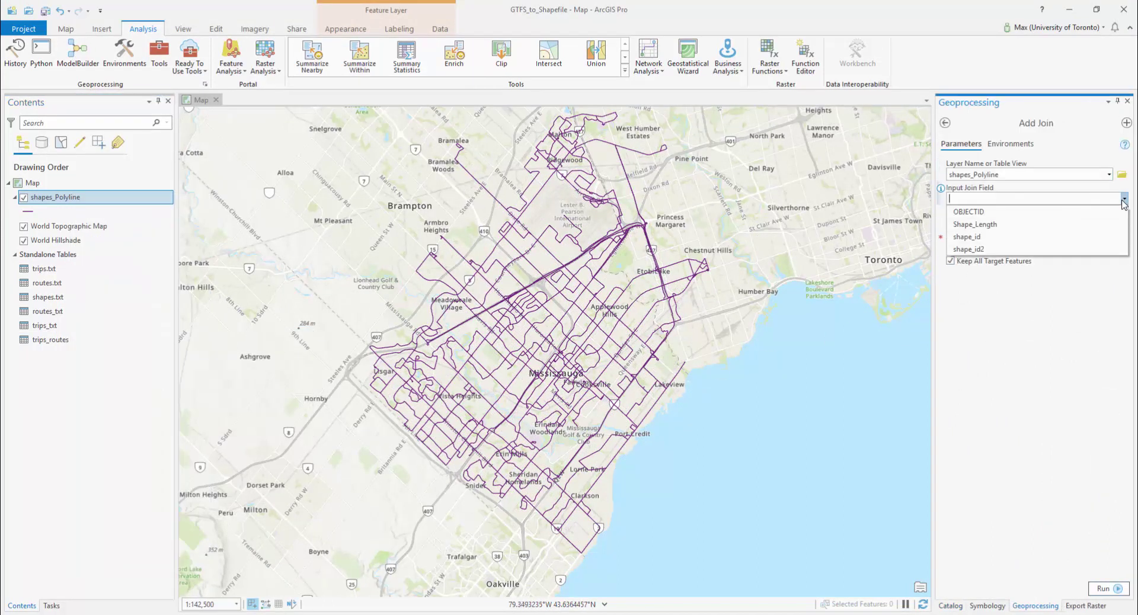
left_click(972, 249)
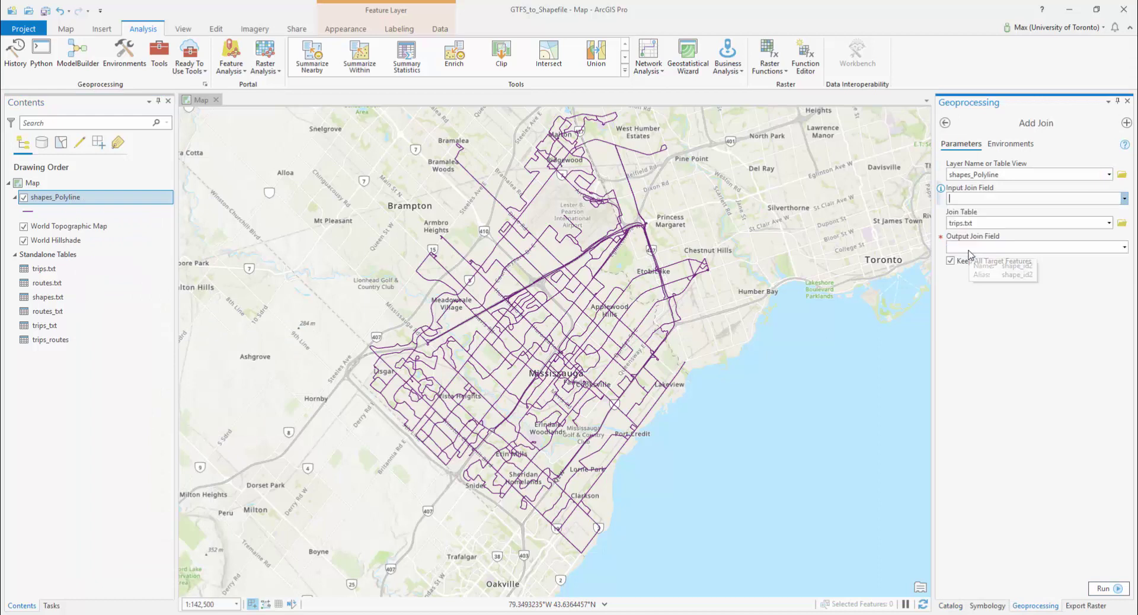
left_click(1108, 223)
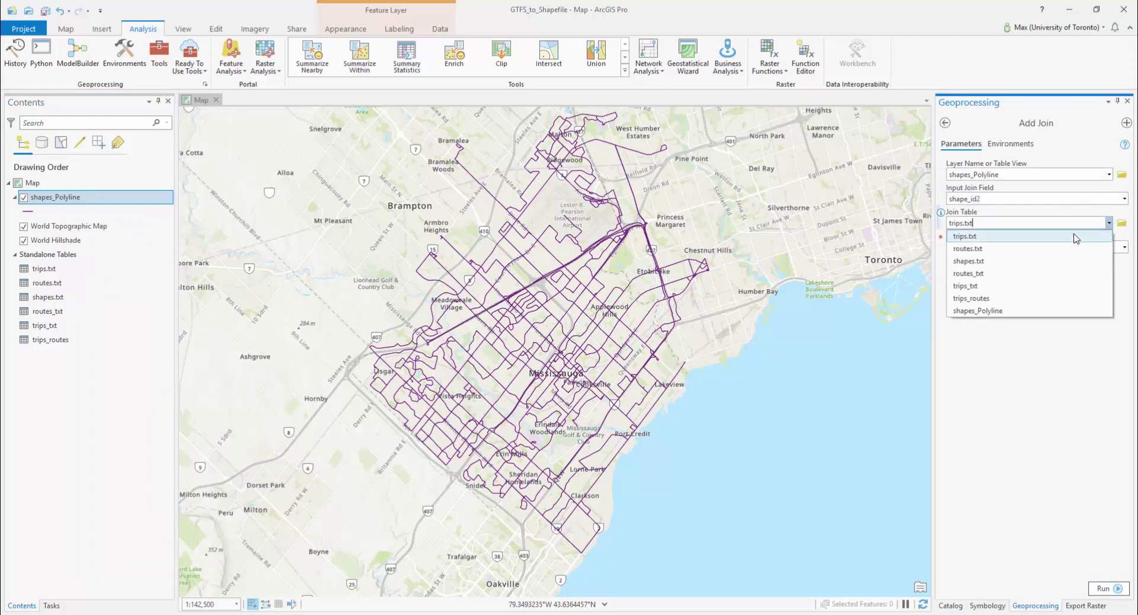
left_click(987, 301)
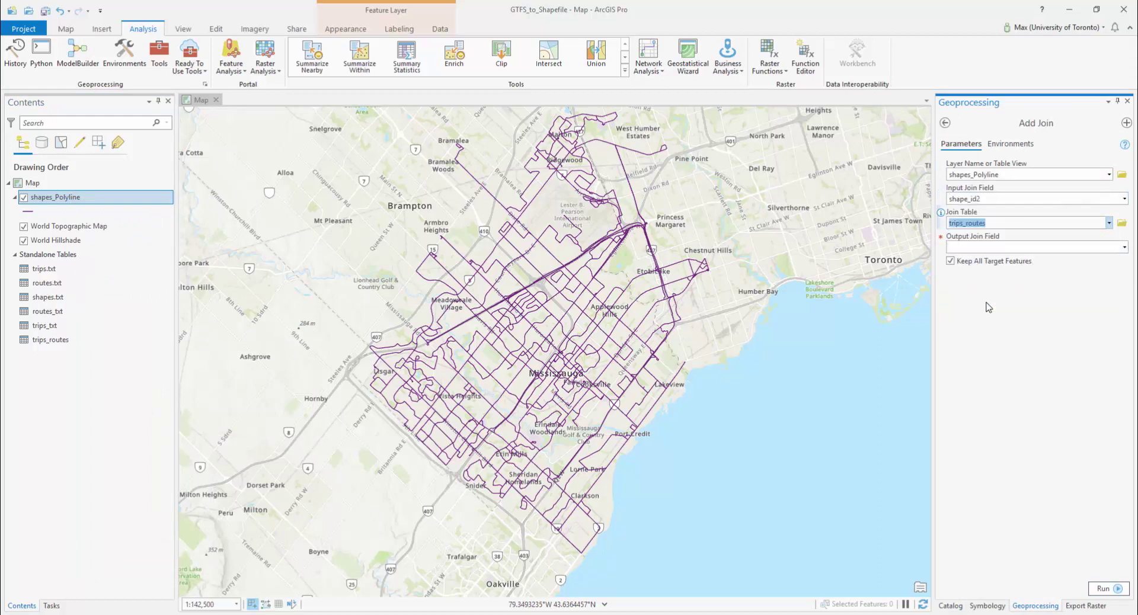
left_click(1125, 250)
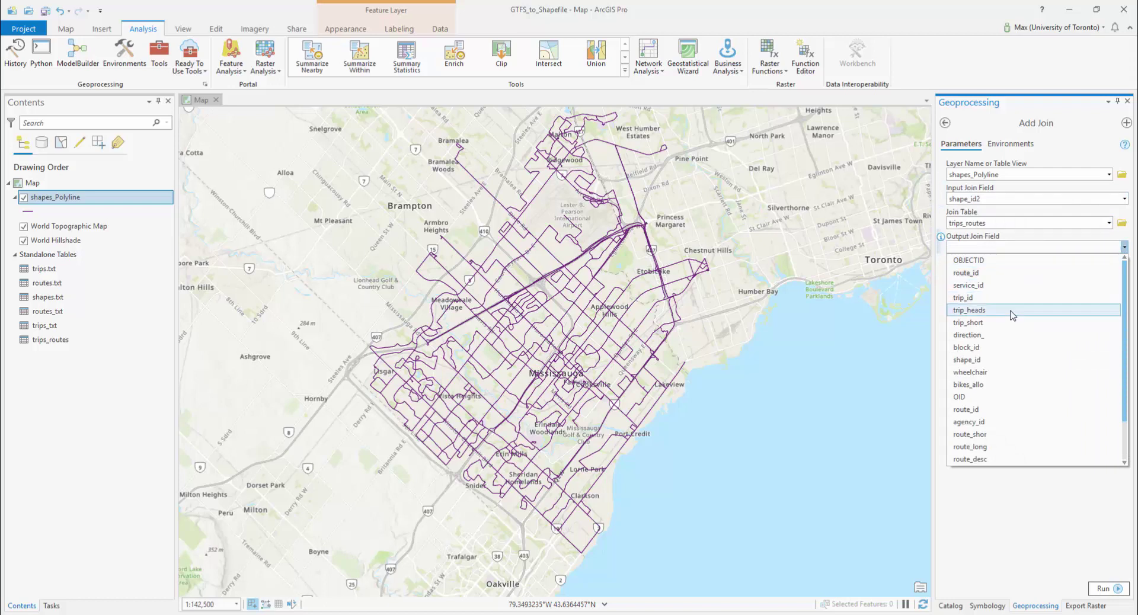
left_click(1001, 359)
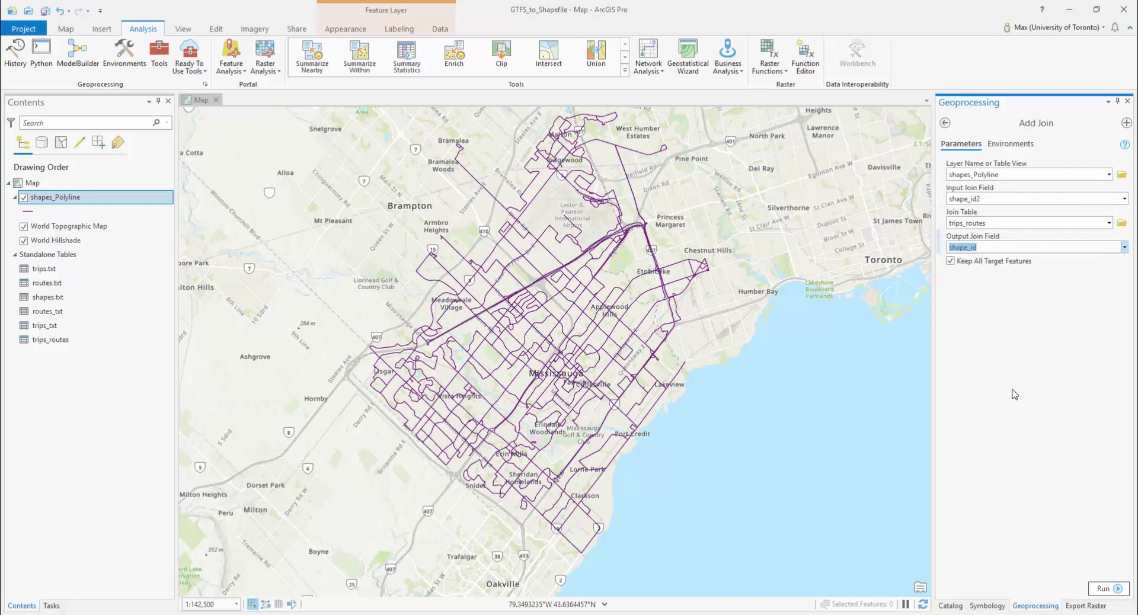
left_click(1092, 588)
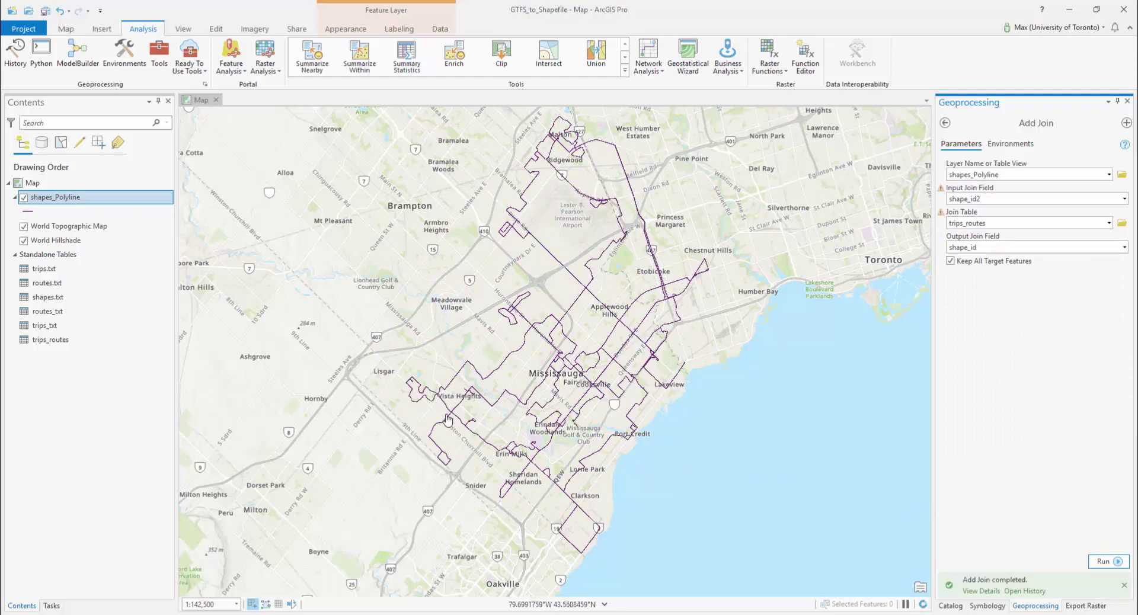
Export the joined shapes_Polyline features as routes_polyline in GTFS_to_Shapefile.gdb
right_click(48, 199)
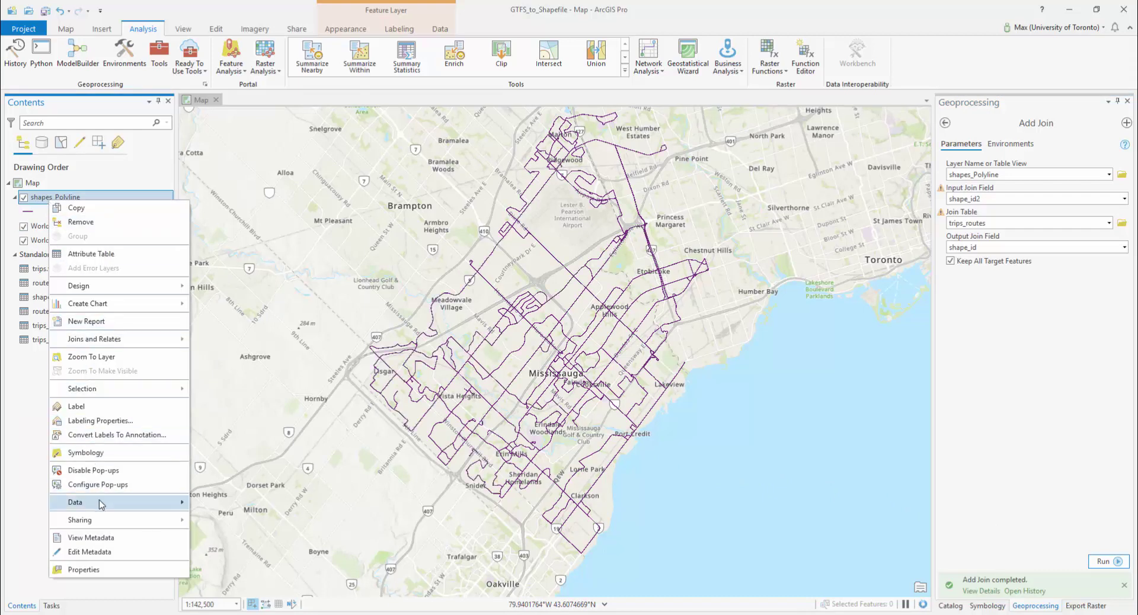
mouse_move(99, 504)
left_click(226, 502)
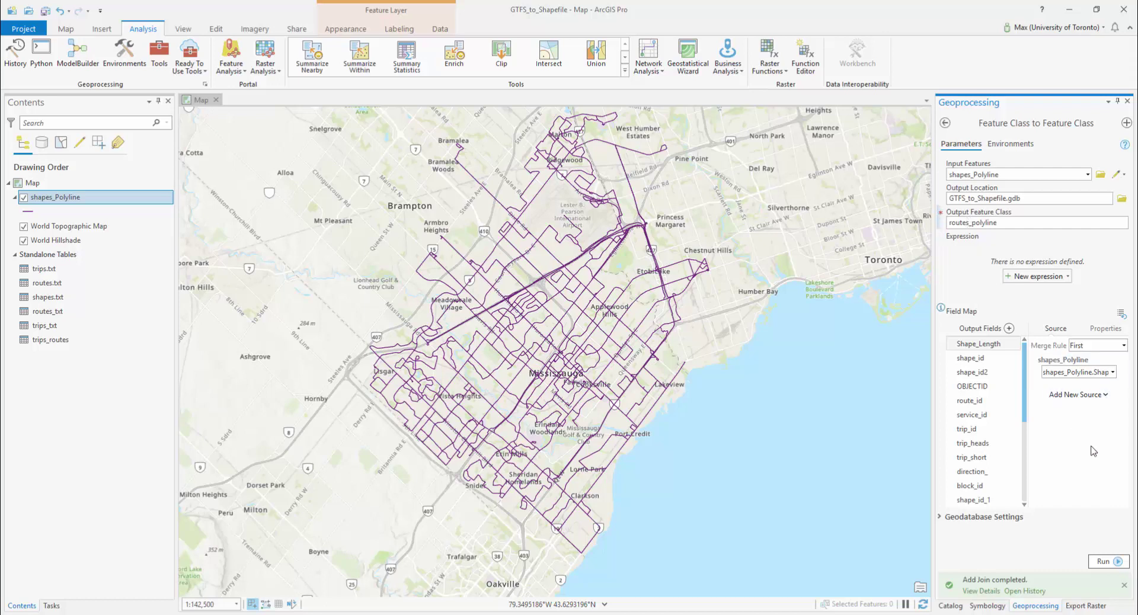
left_click(1120, 563)
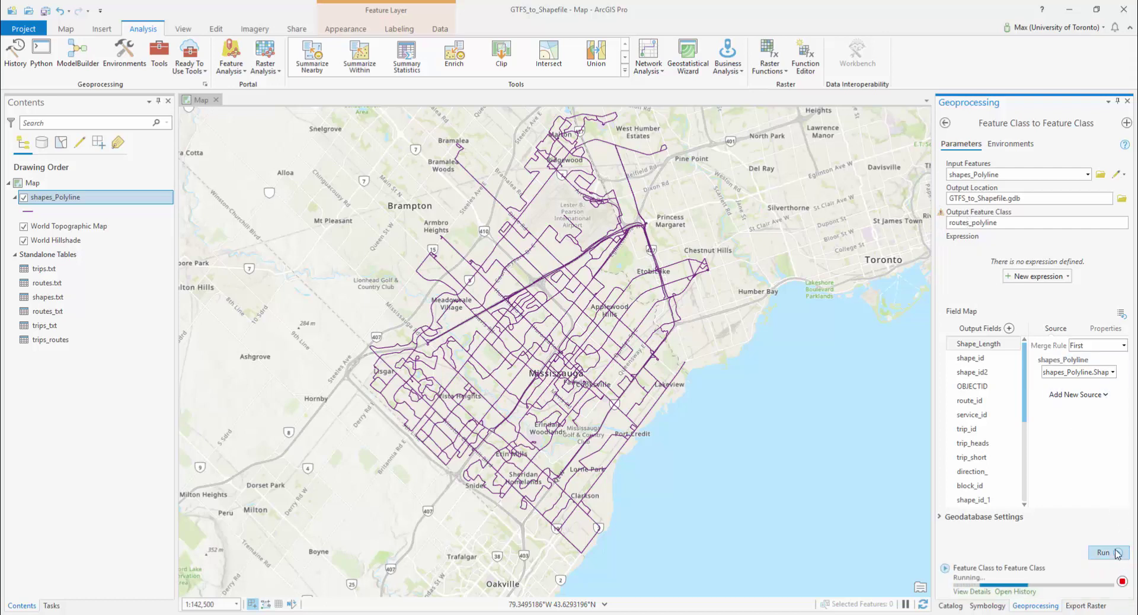
left_click(159, 71)
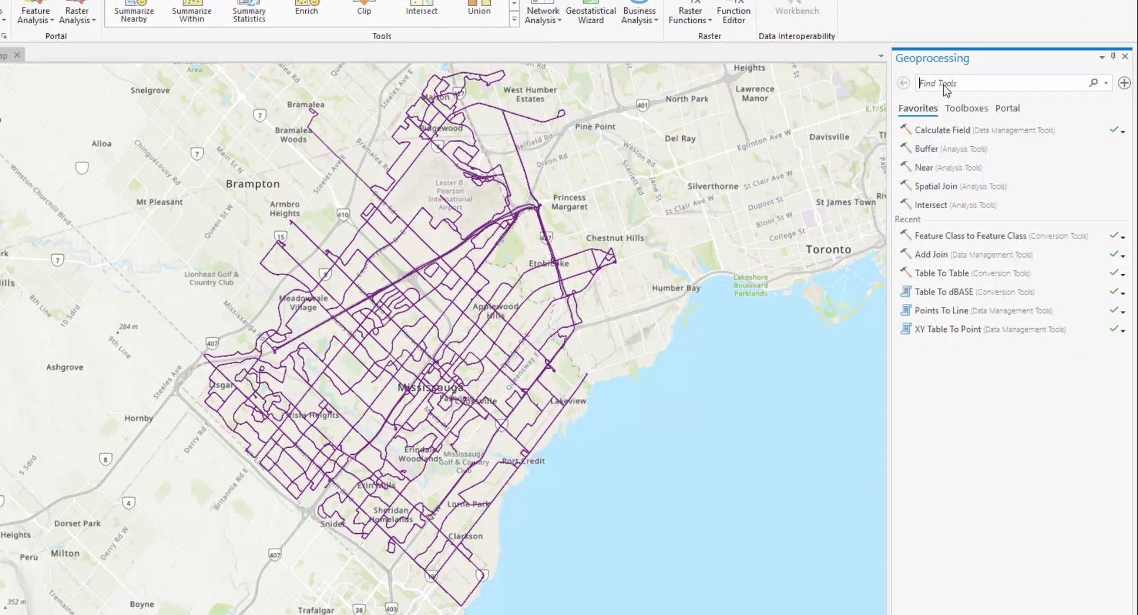
Run Dissolve on routes_polyline with route_id as the dissolve field, output named routes_dissolve
type("dissolve")
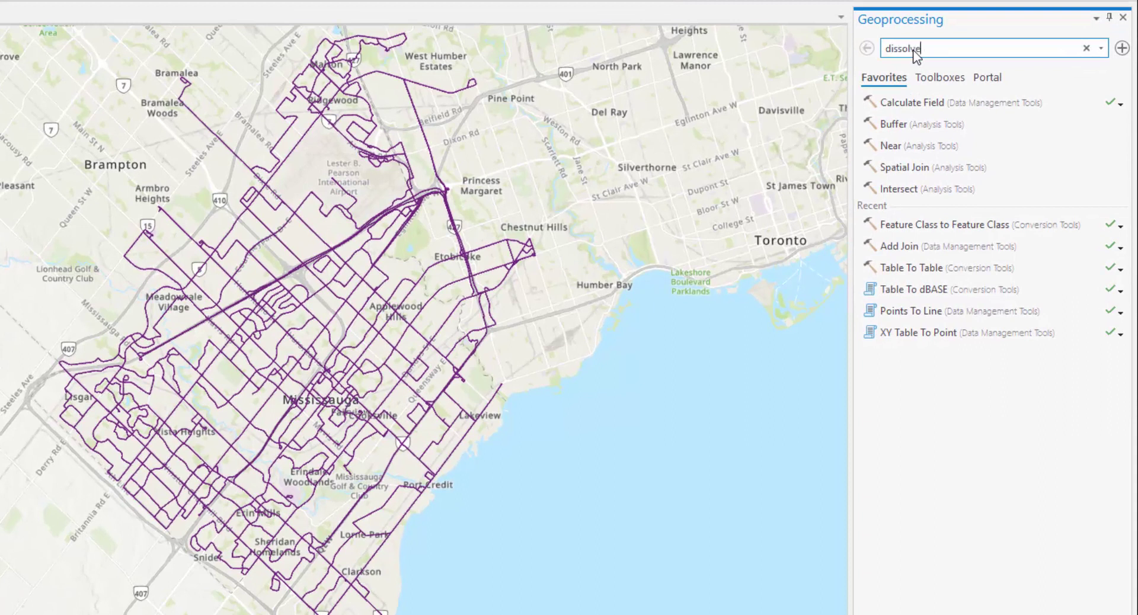
left_click(921, 116)
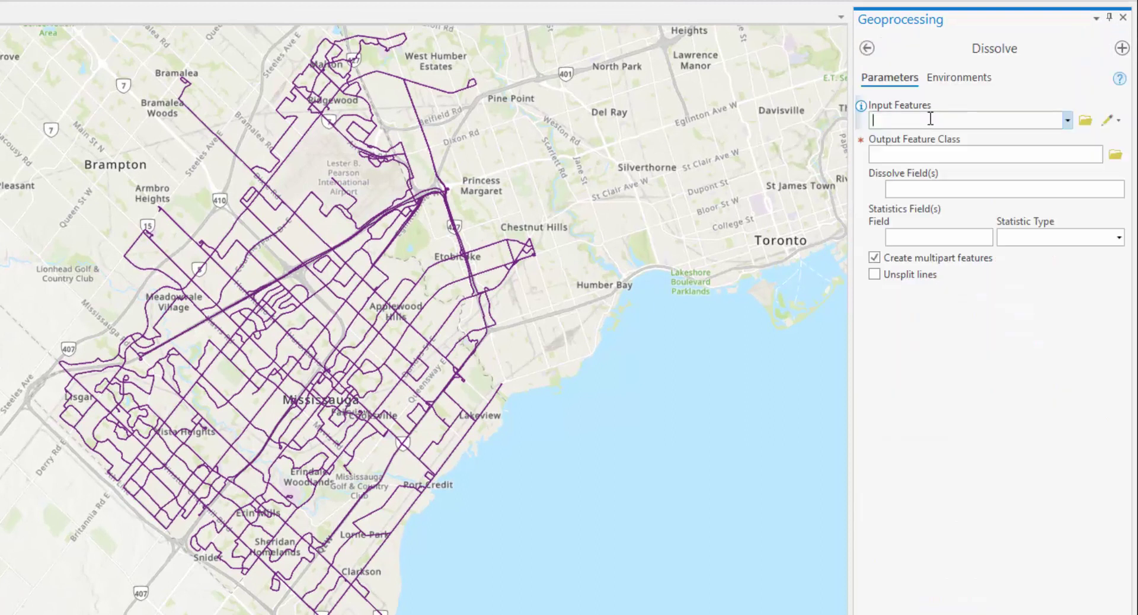
left_click(1067, 120)
left_click(1022, 137)
mouse_move(1014, 153)
left_mouse_down()
mouse_move(992, 155)
mouse_move(1032, 155)
left_mouse_up()
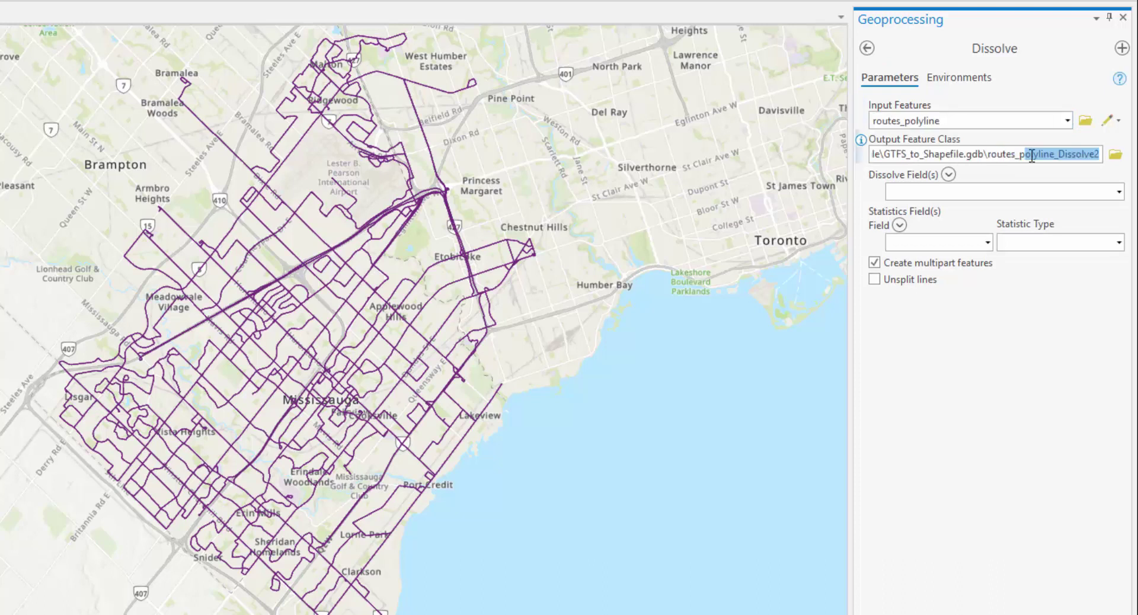
type("di")
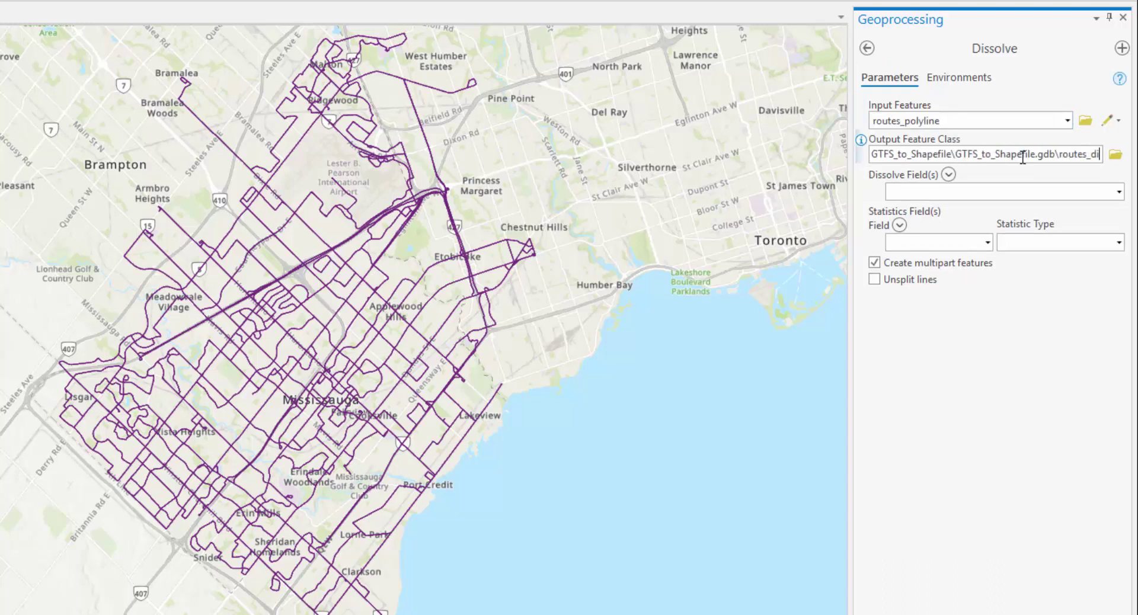
type("ssolve")
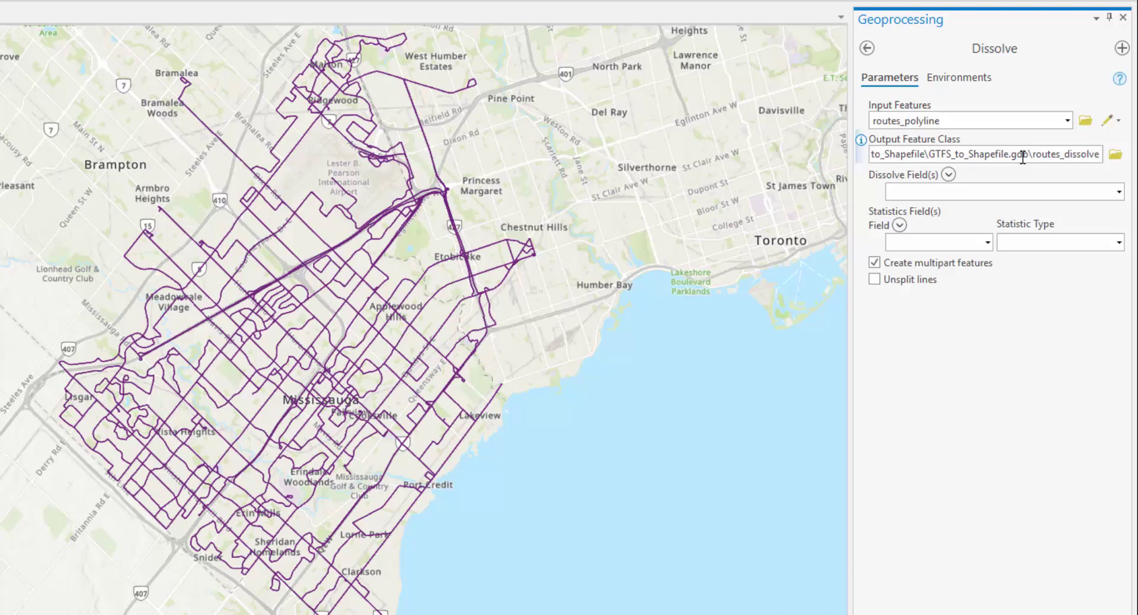
left_click(1120, 192)
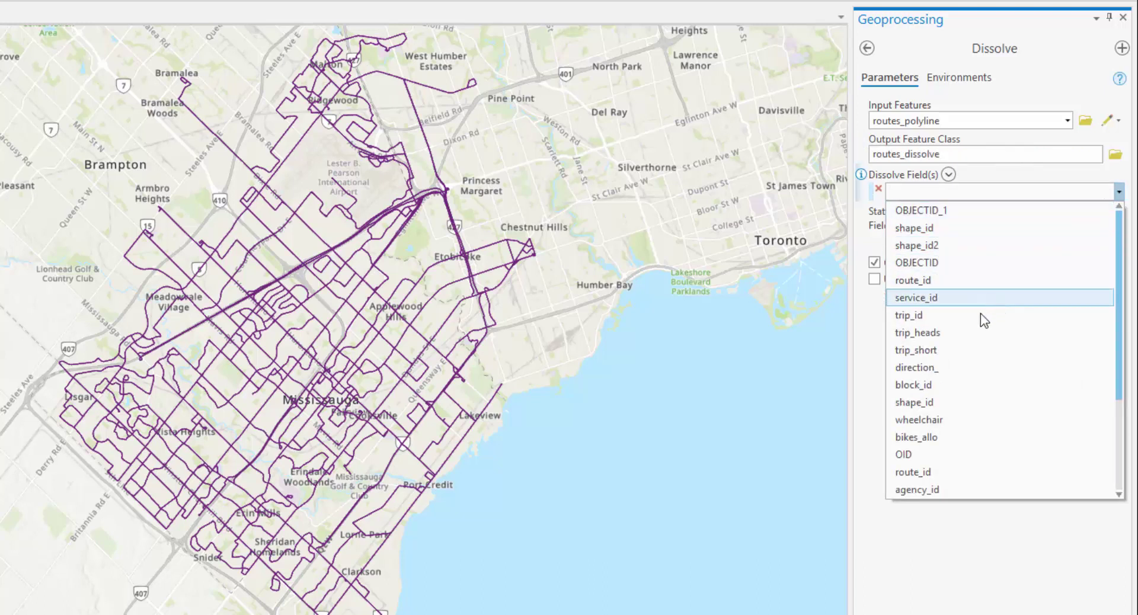
left_click(920, 282)
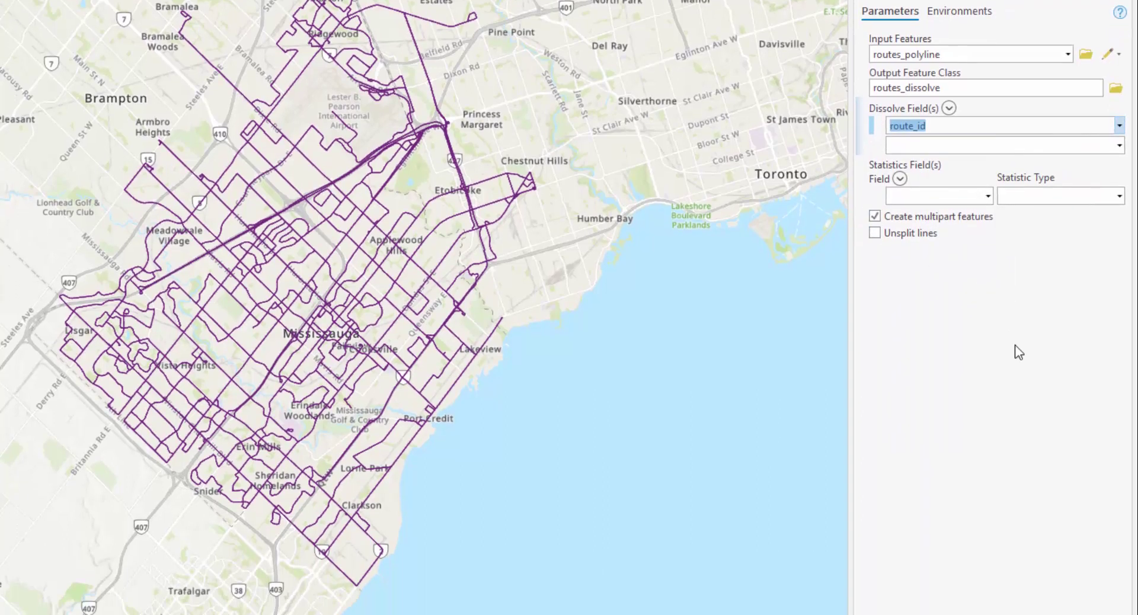
left_click(1103, 578)
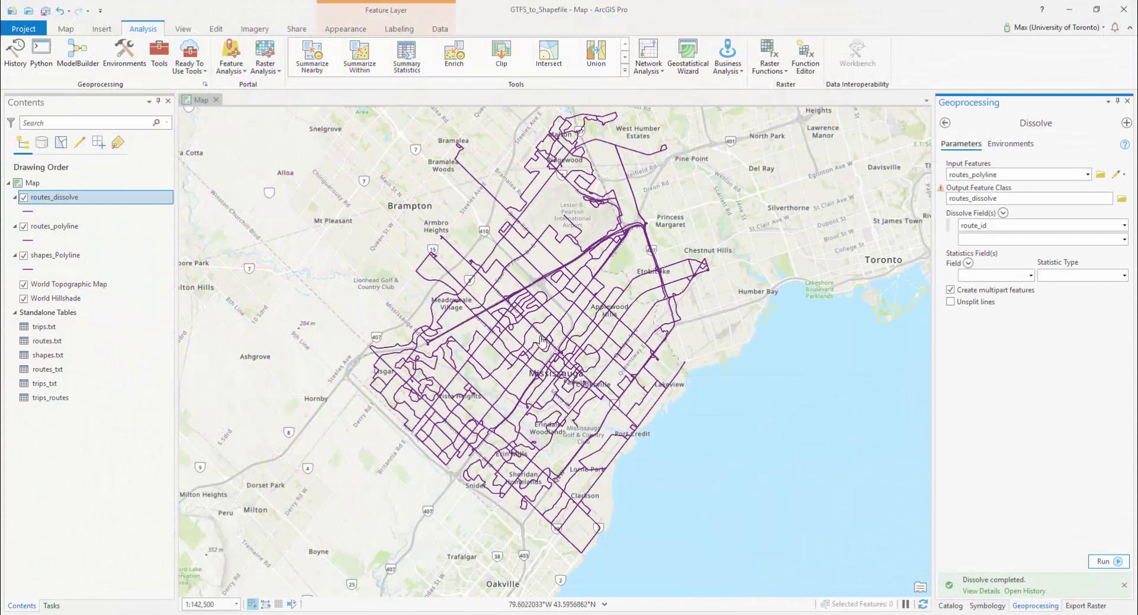
Add a join from routes_polyline to routes_dissolve using route_id as the match field
right_click(69, 197)
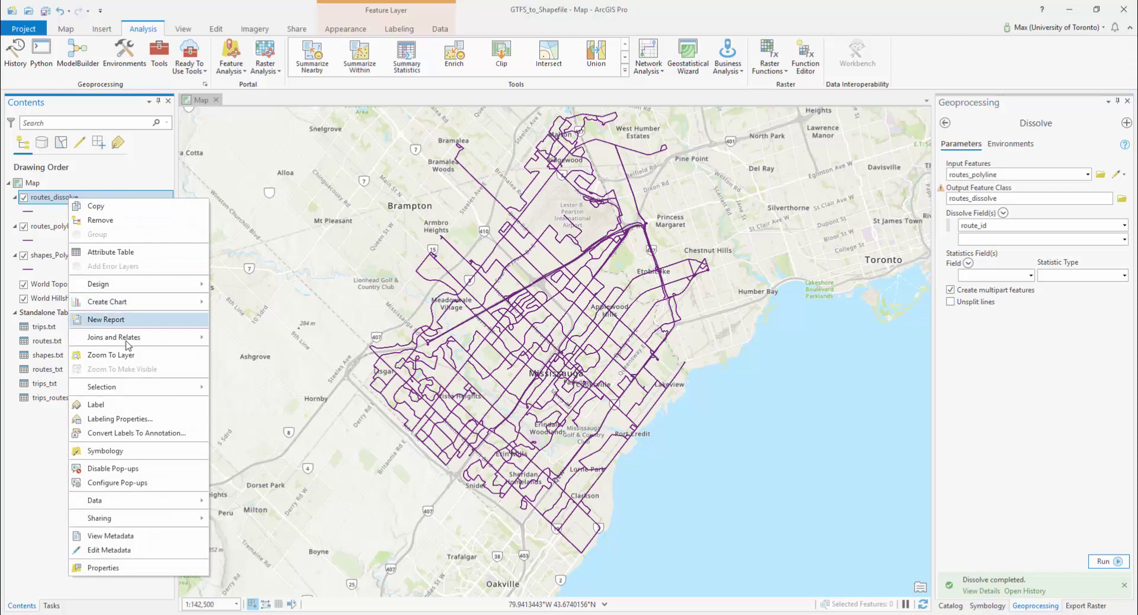
mouse_move(134, 344)
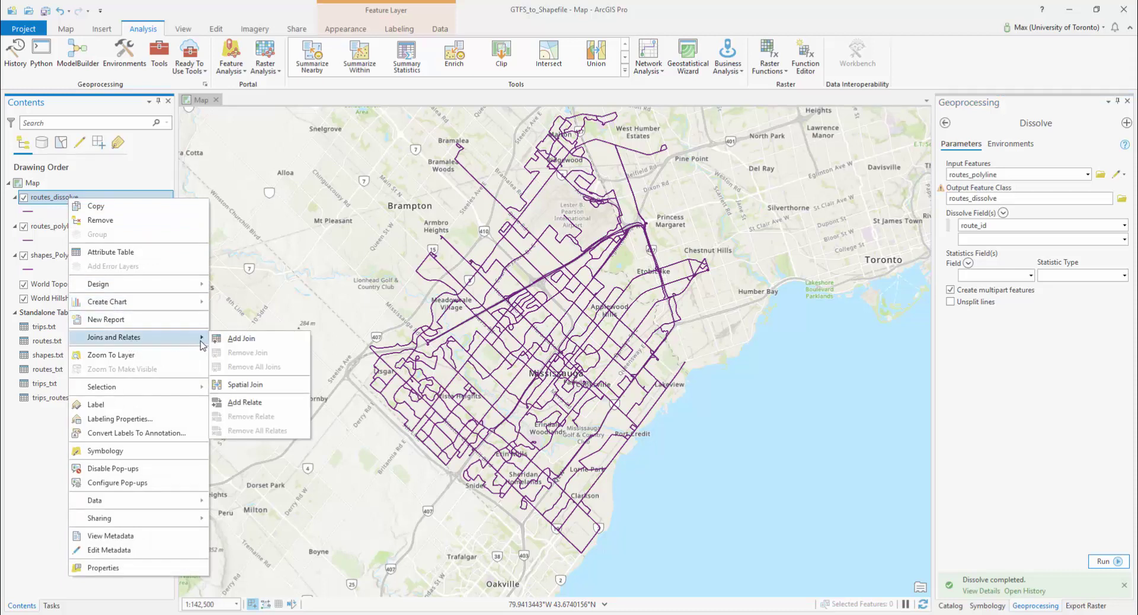
left_click(220, 342)
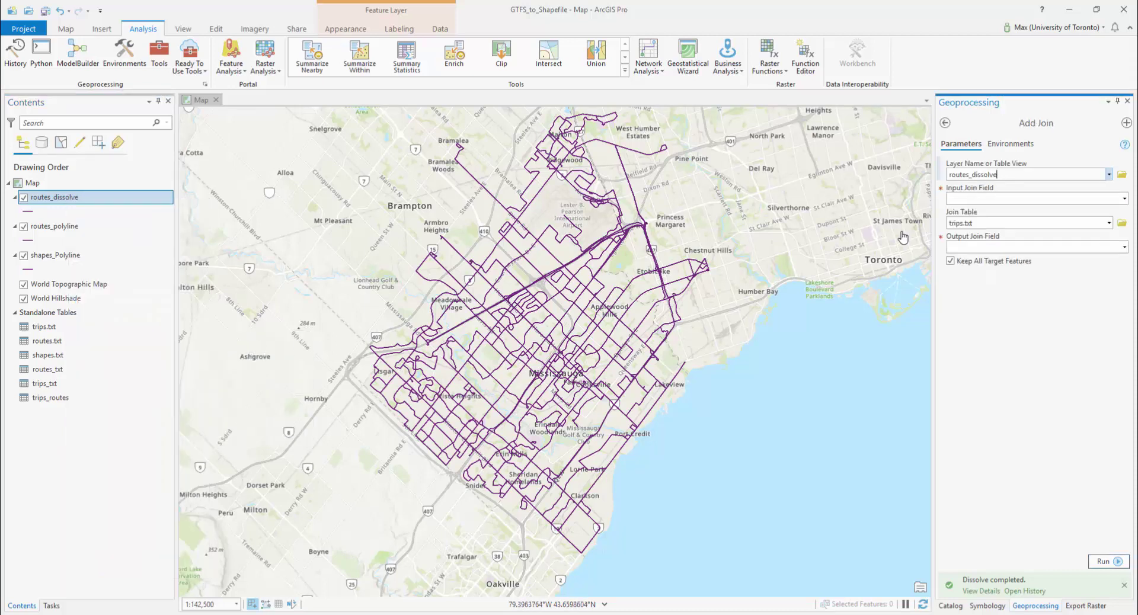
left_click(1124, 200)
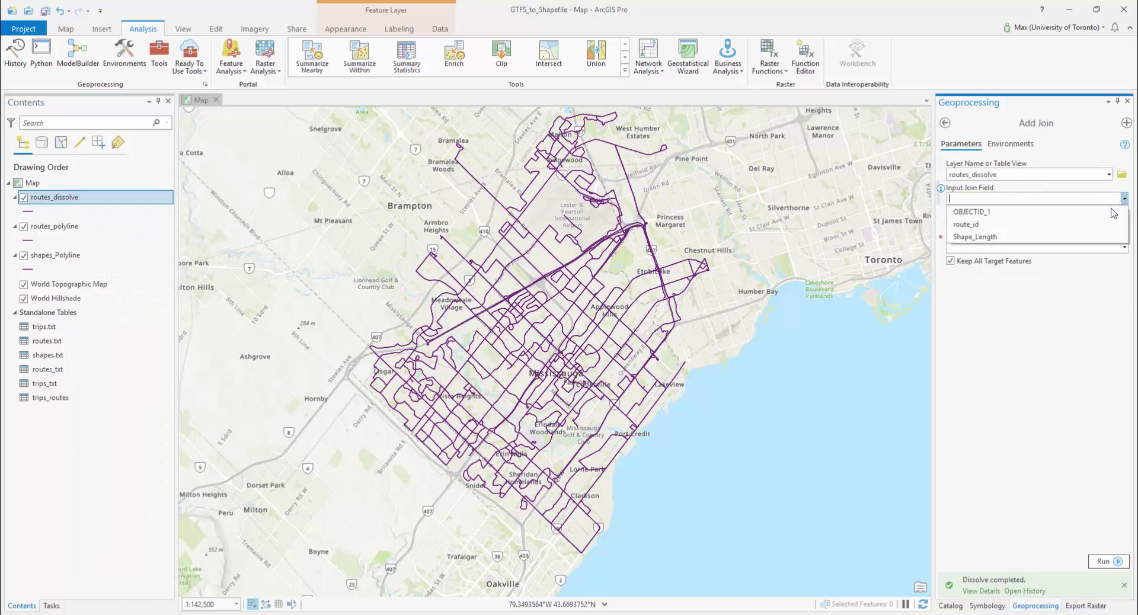
left_click(1081, 226)
left_click(1108, 224)
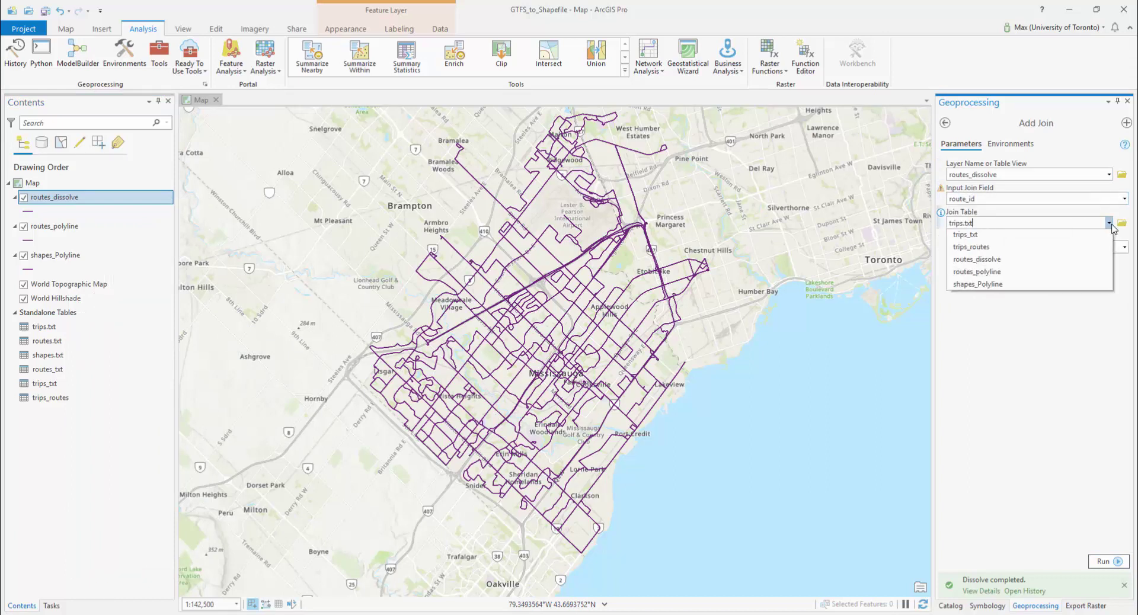
left_click(1020, 324)
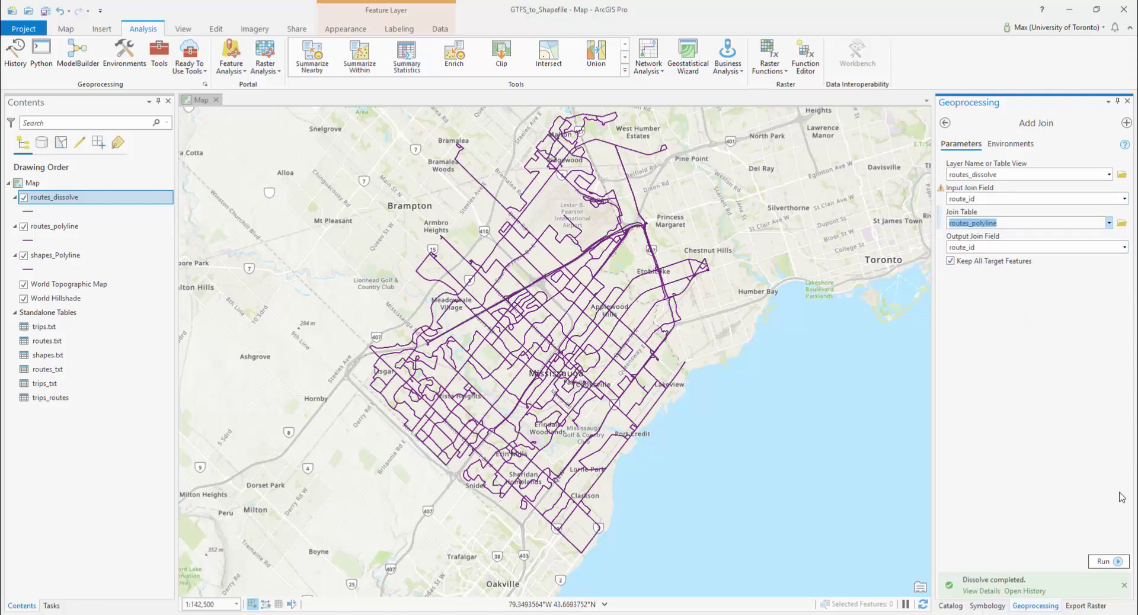
left_click(1104, 561)
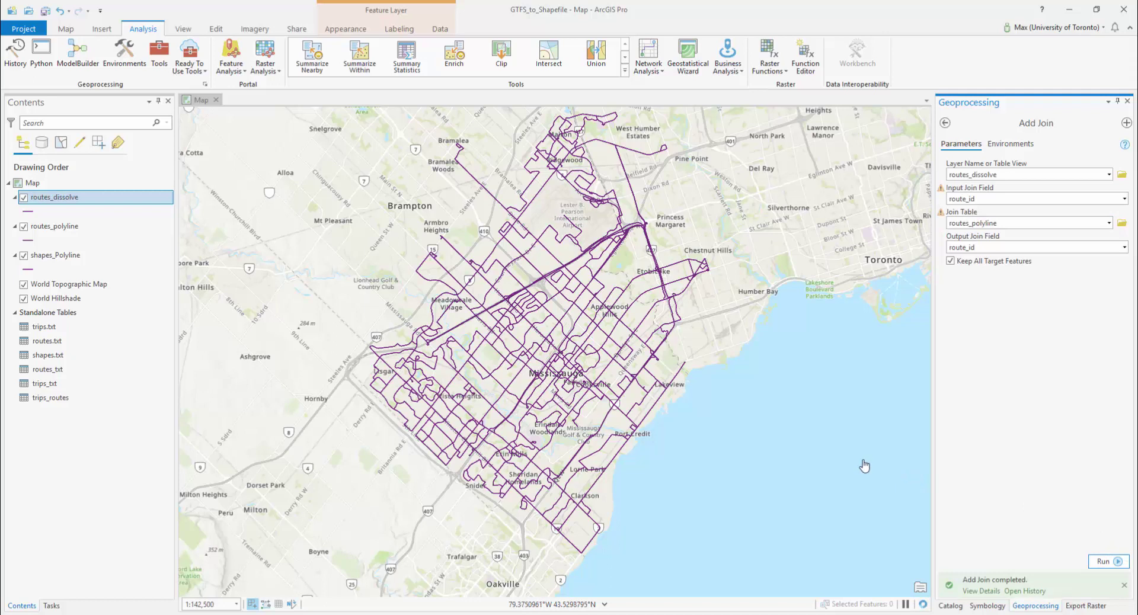
Export the joined routes_dissolve features as the transit_lines feature class
right_click(60, 199)
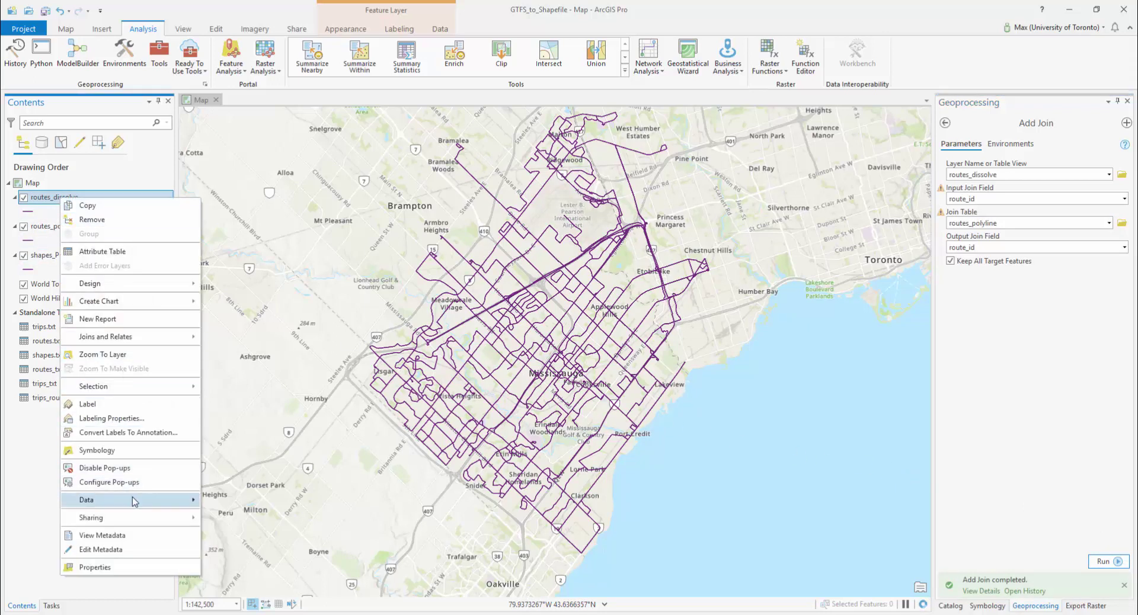
mouse_move(142, 502)
left_click(228, 502)
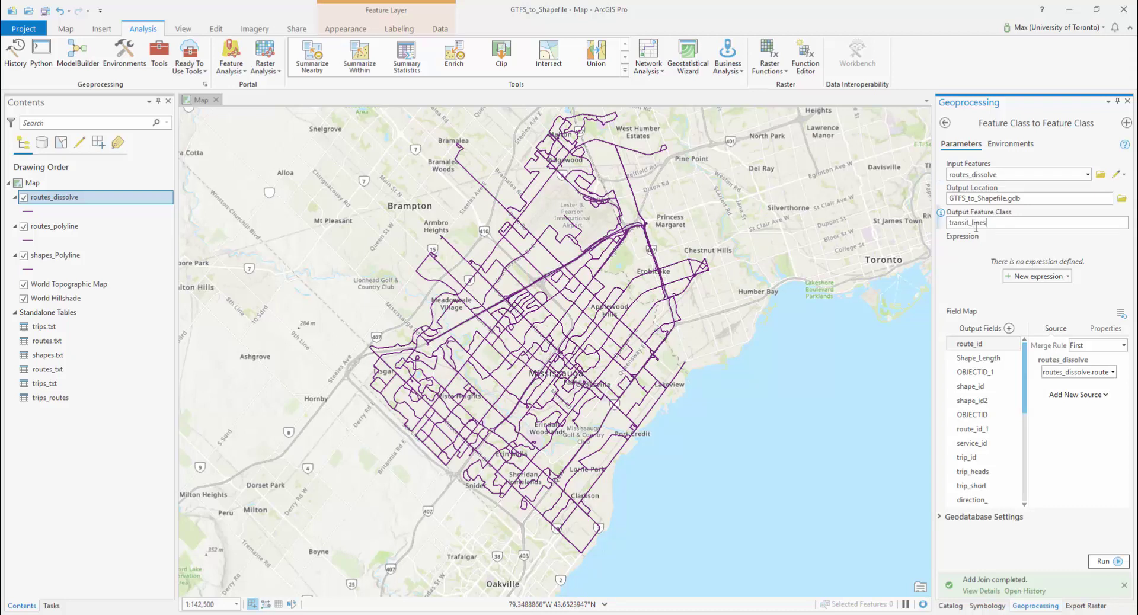
left_click(1107, 561)
Open the transit_lines attribute table to review its 52,922 records
right_click(41, 199)
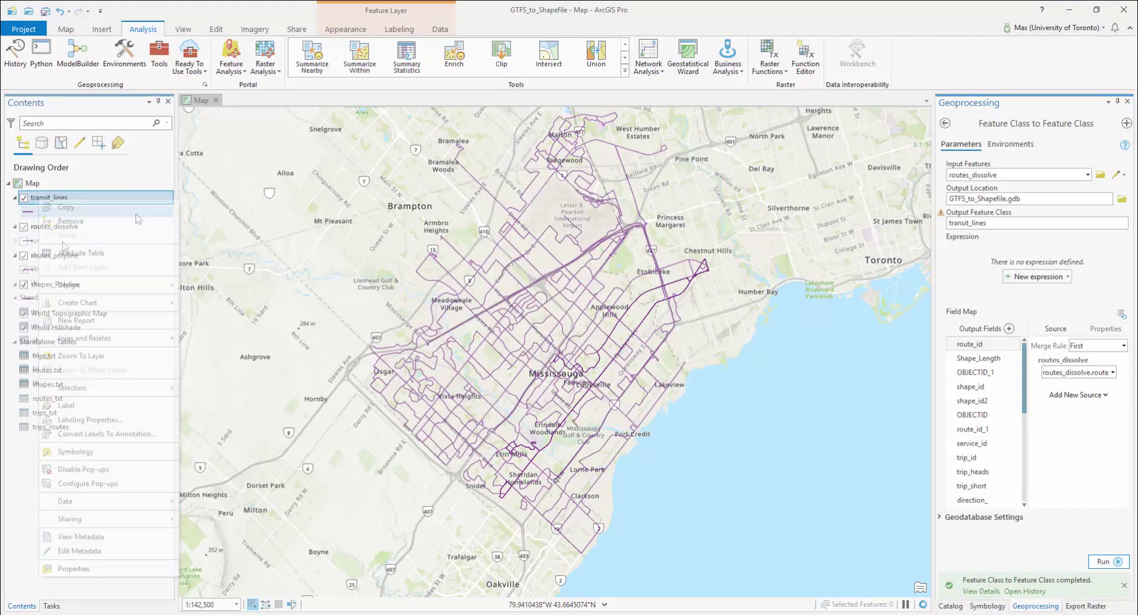
left_click(71, 255)
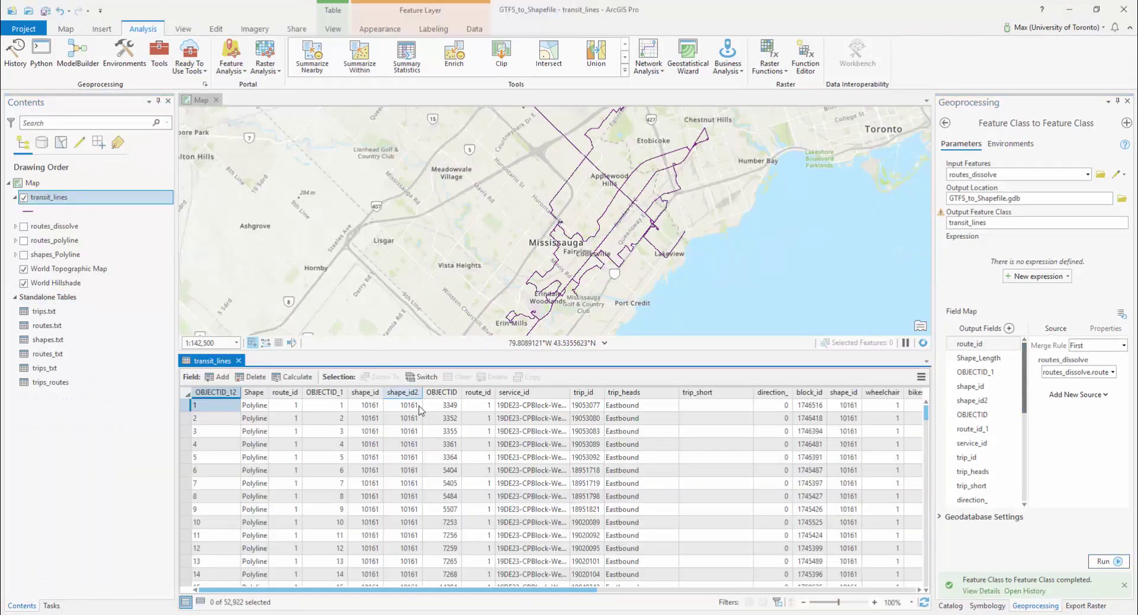
left_click_drag(508, 591, 563, 593)
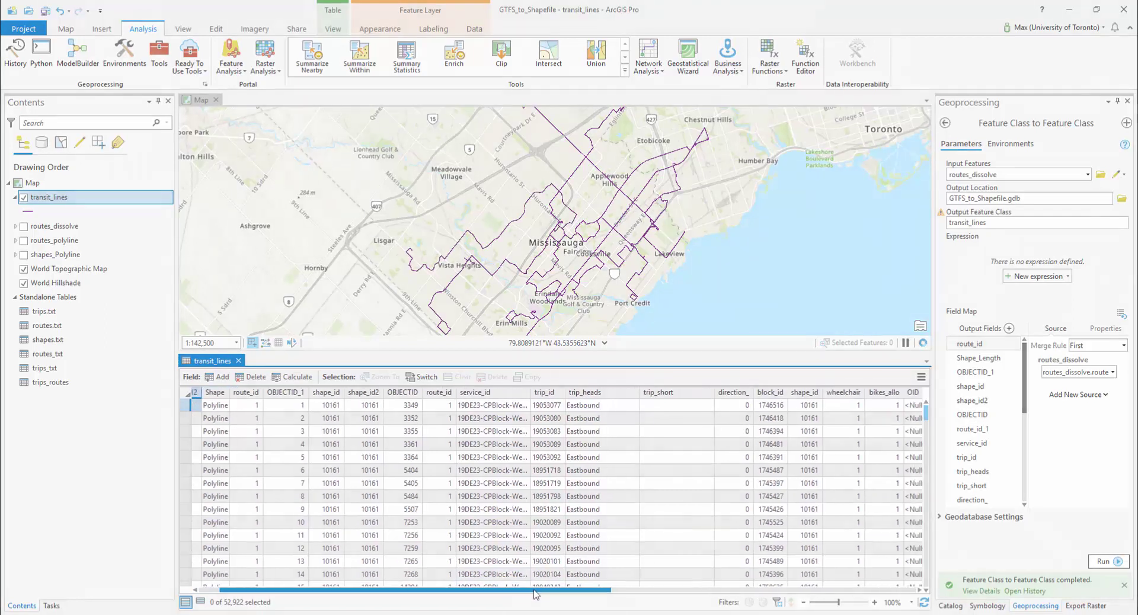